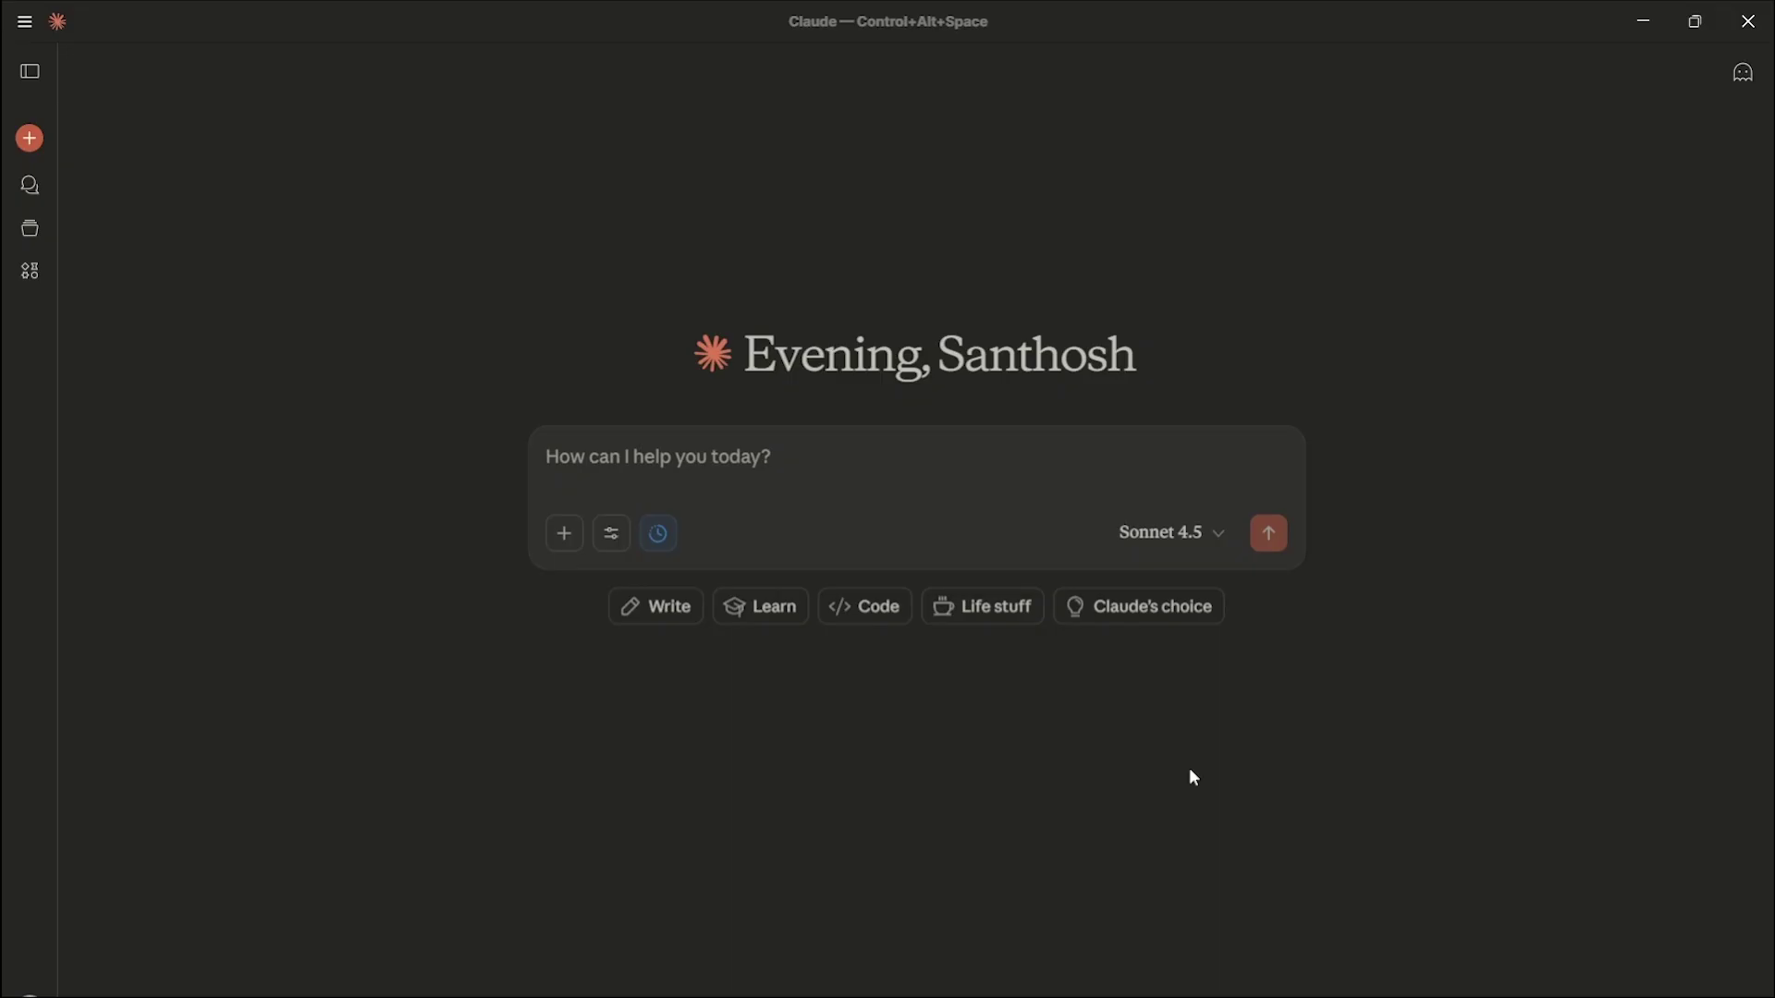
- Open Claude's Developer settings to list the five local fcli MCP servers, with fcli-ssc running
{"action": "left_click", "coordinate": [30, 994]}
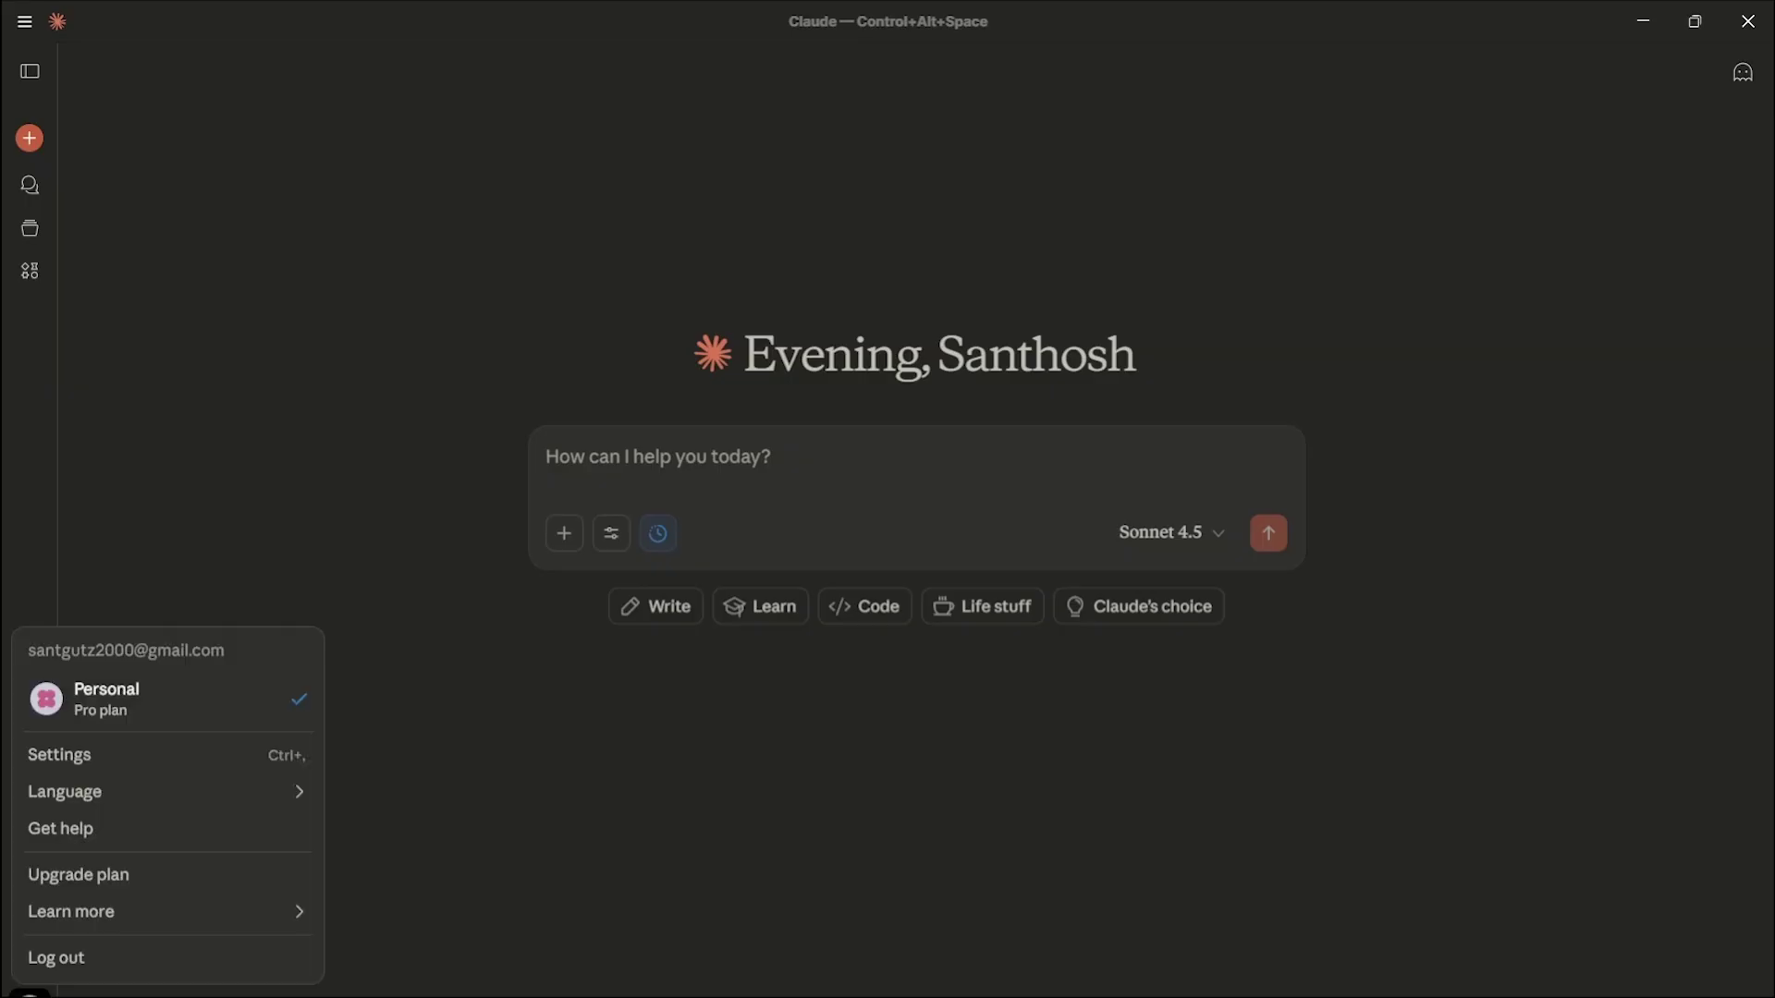
{"action": "left_click", "coordinate": [109, 761]}
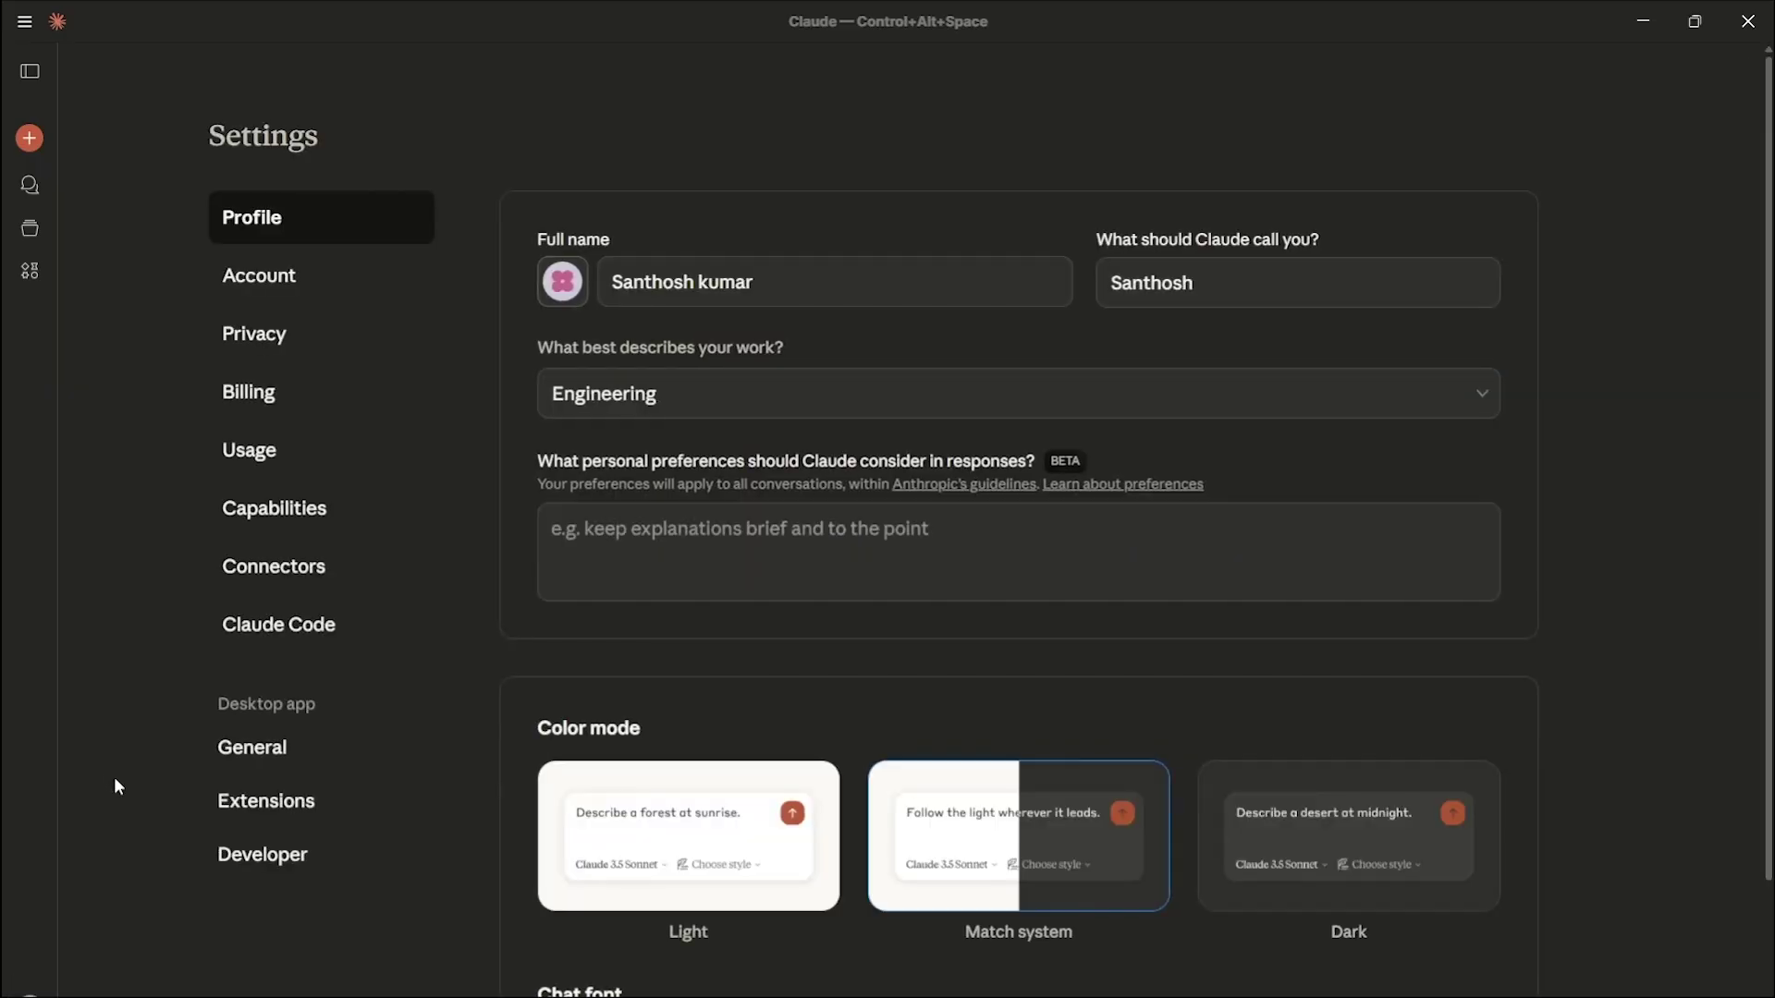
{"action": "left_click", "coordinate": [278, 858]}
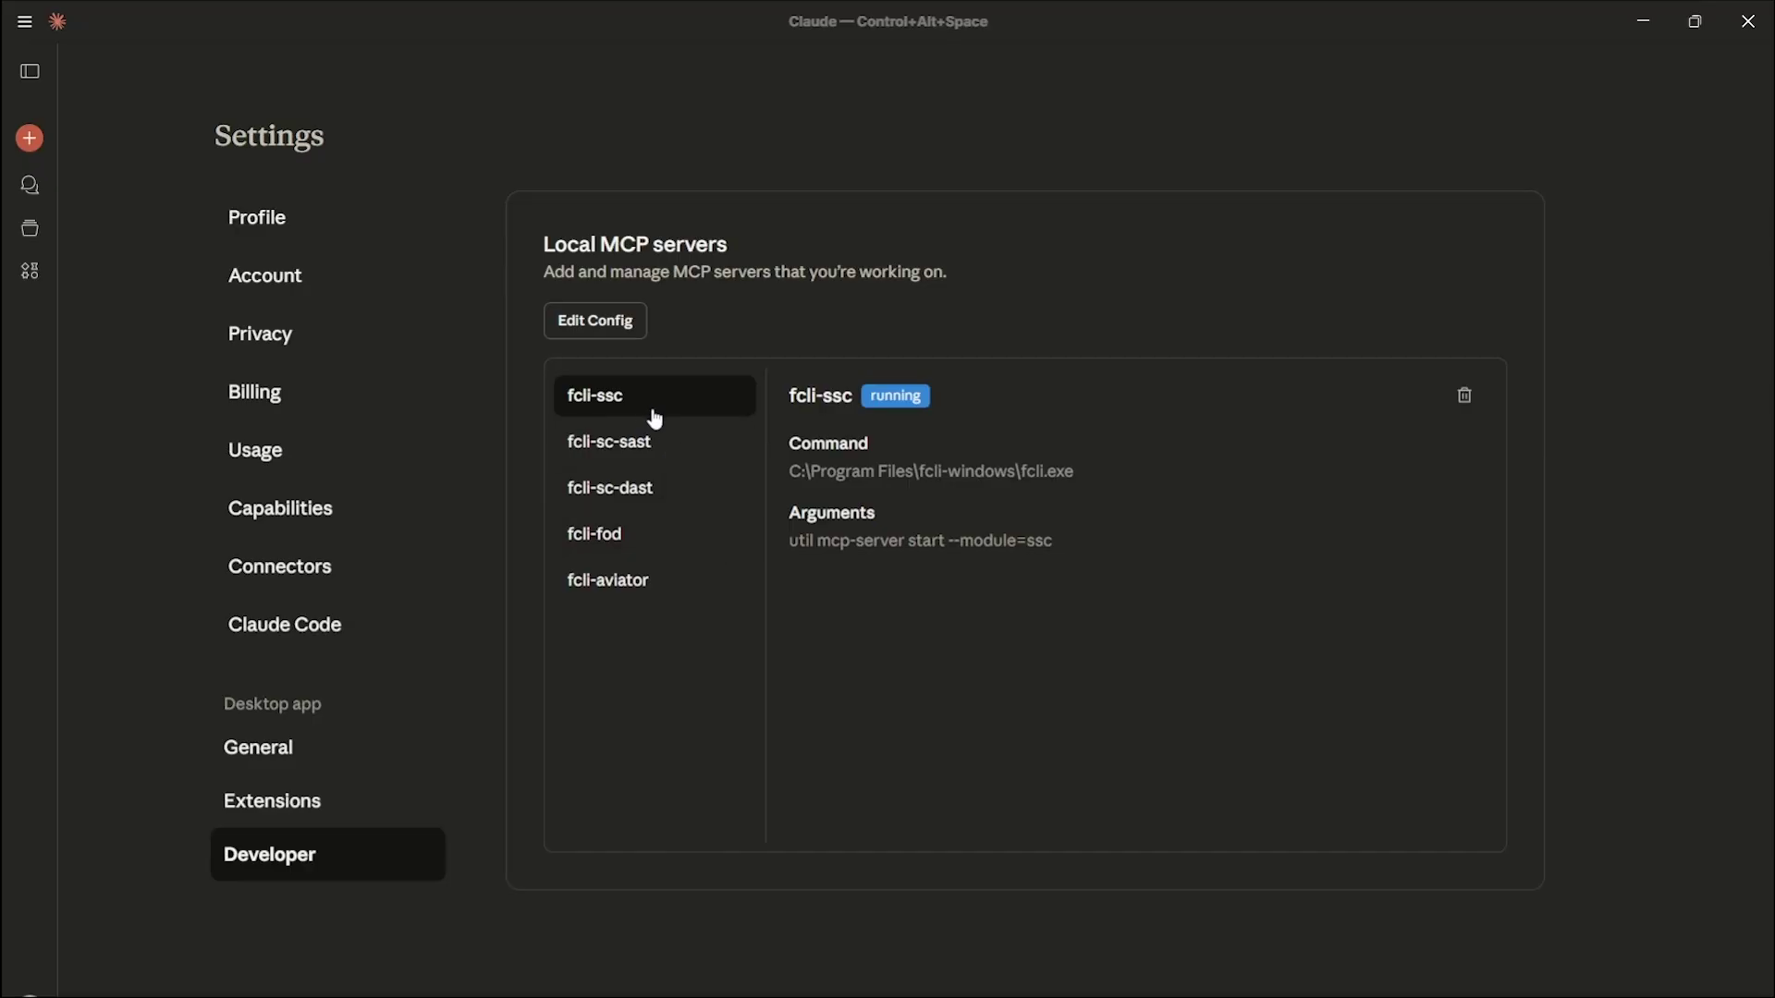
- Open claude_desktop_config.json in Zen mode and highlight fcli-ssc's command path and arguments
{"action": "left_click", "coordinate": [599, 333]}
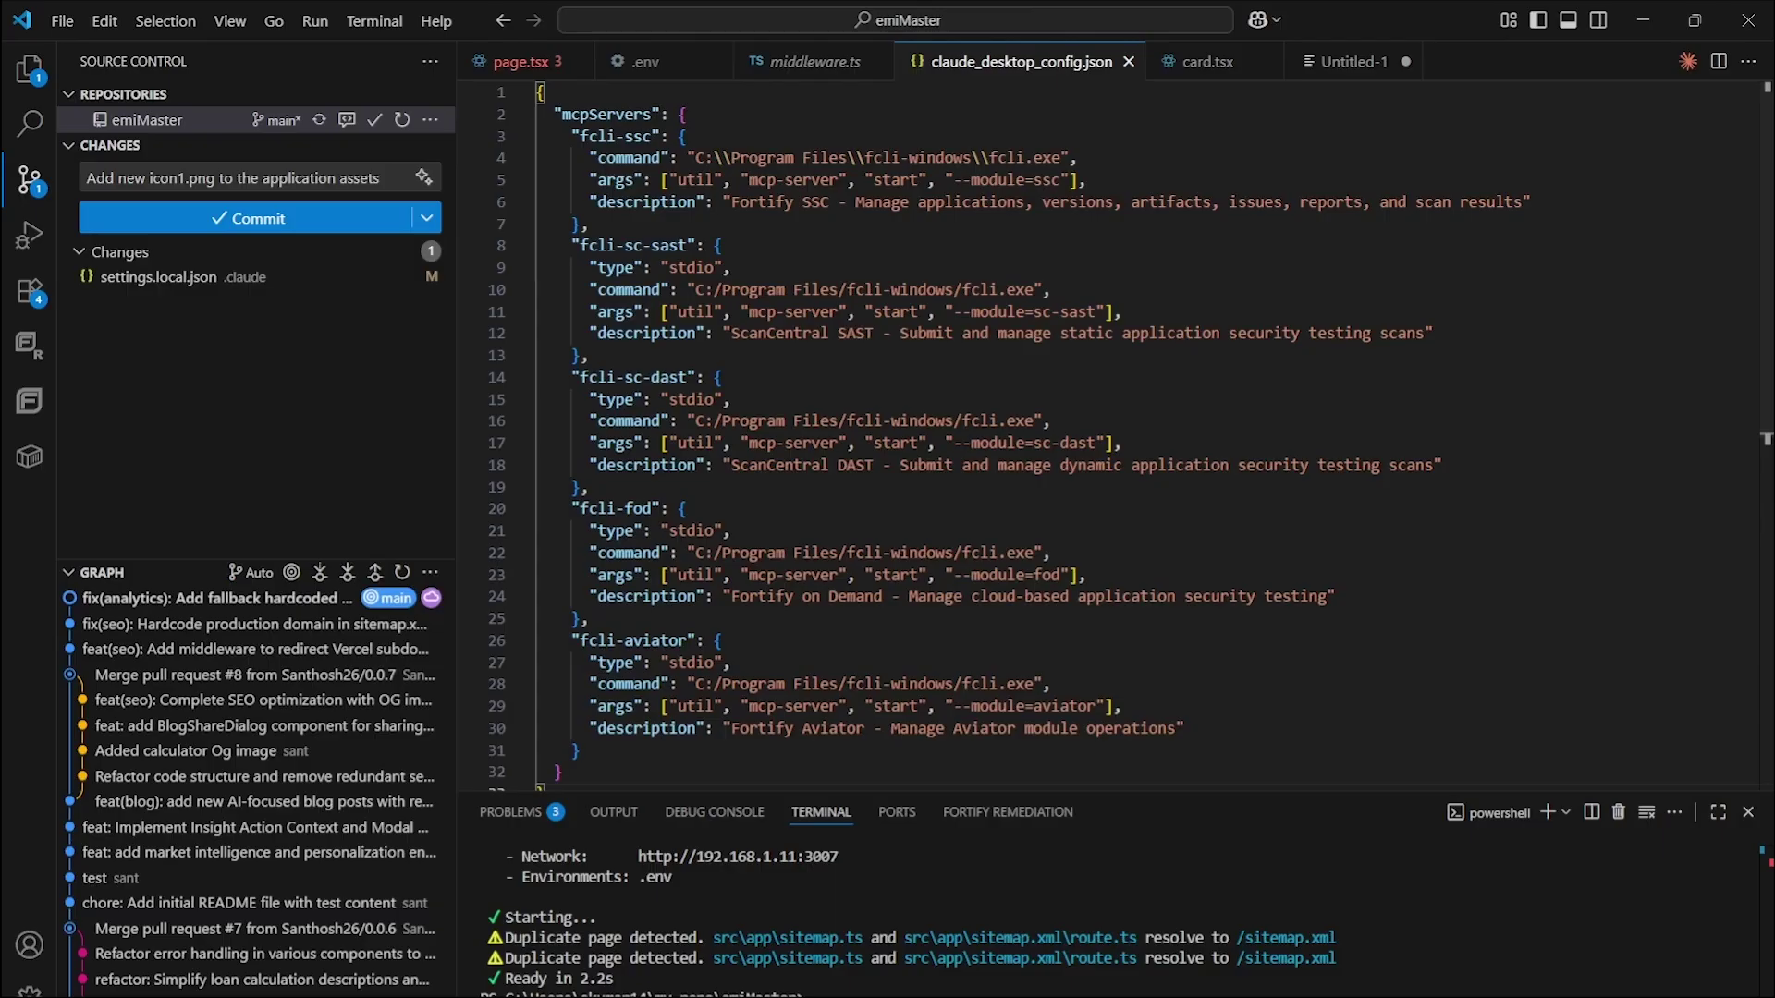
{"action": "key", "text": "ctrl+k"}
{"action": "key", "text": "z"}
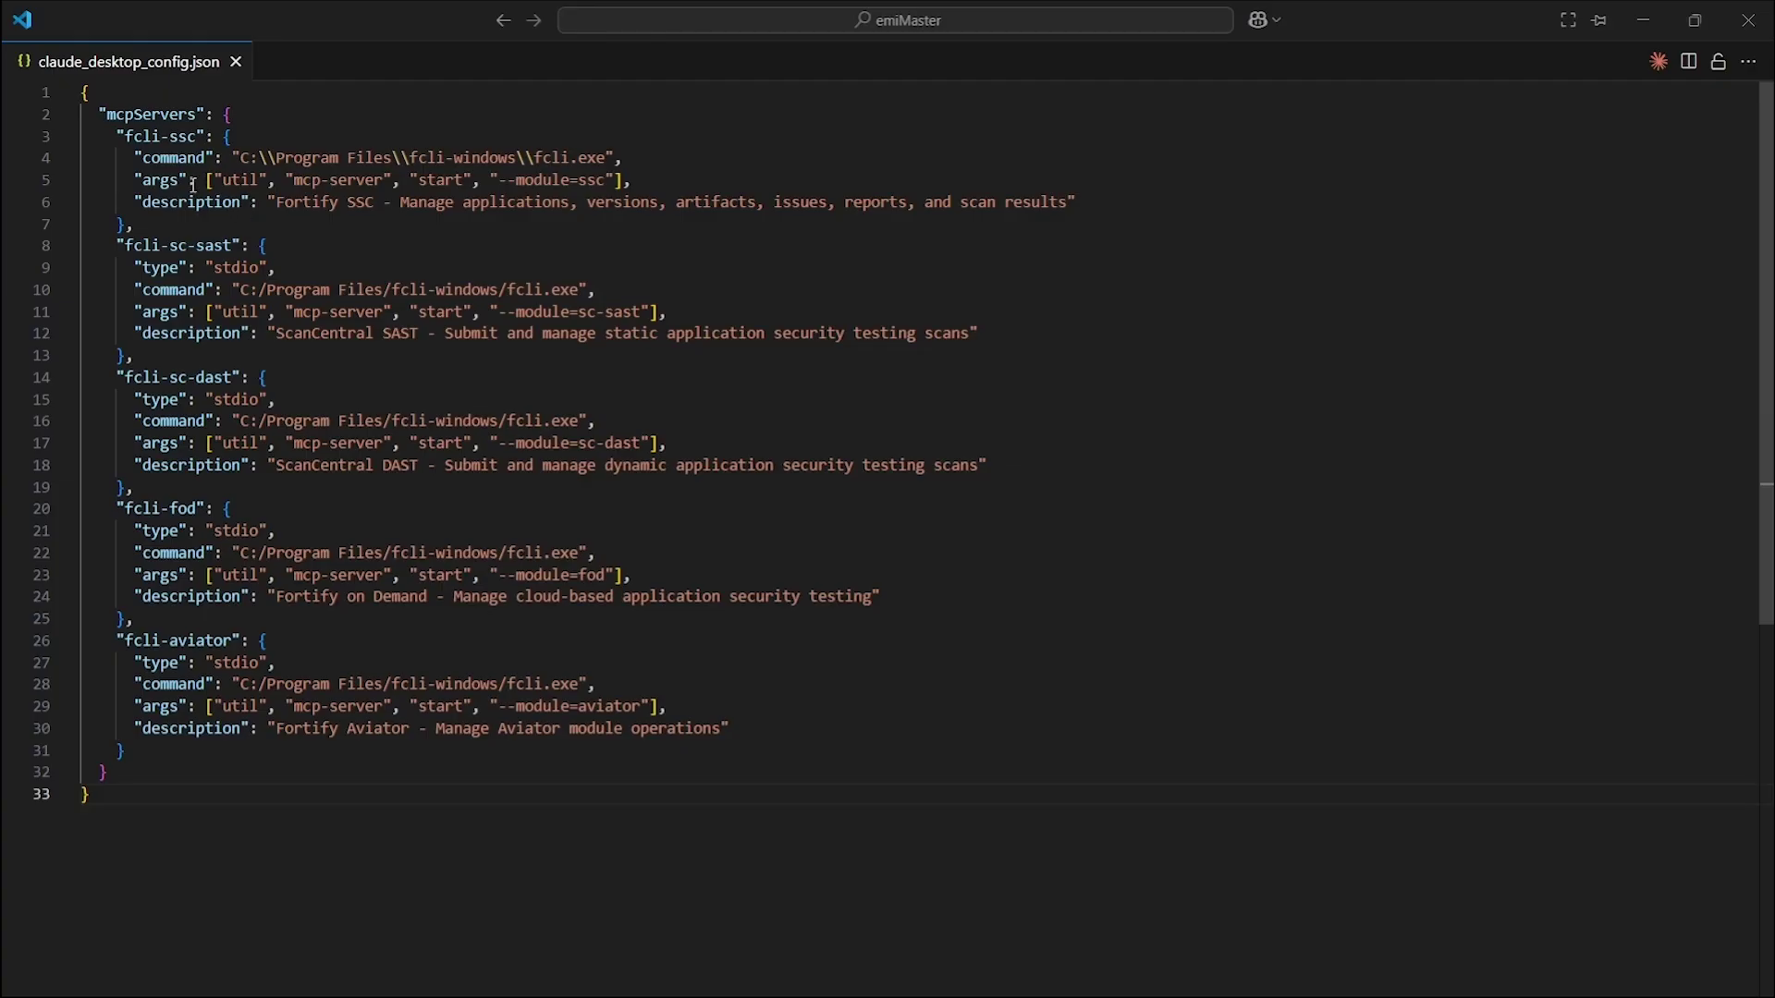
{"action": "left_click_drag", "start_coordinate": [239, 160], "coordinate": [607, 159]}
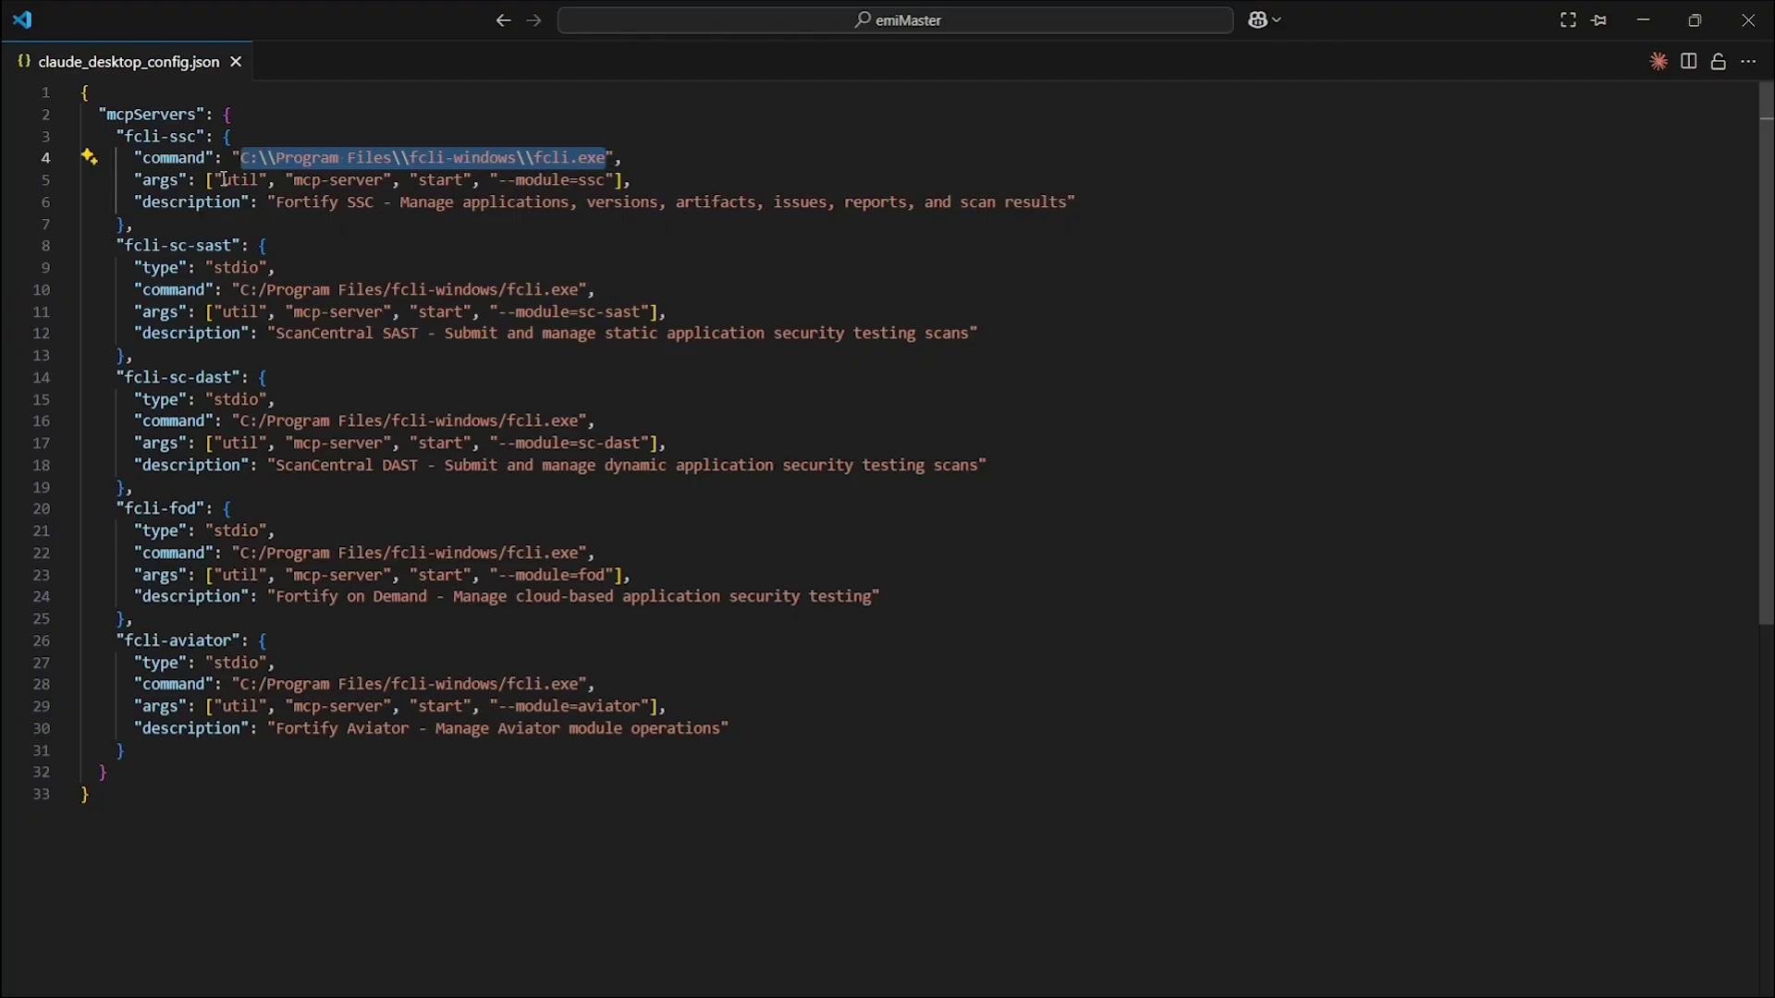
{"action": "left_click_drag", "start_coordinate": [222, 180], "coordinate": [607, 181]}
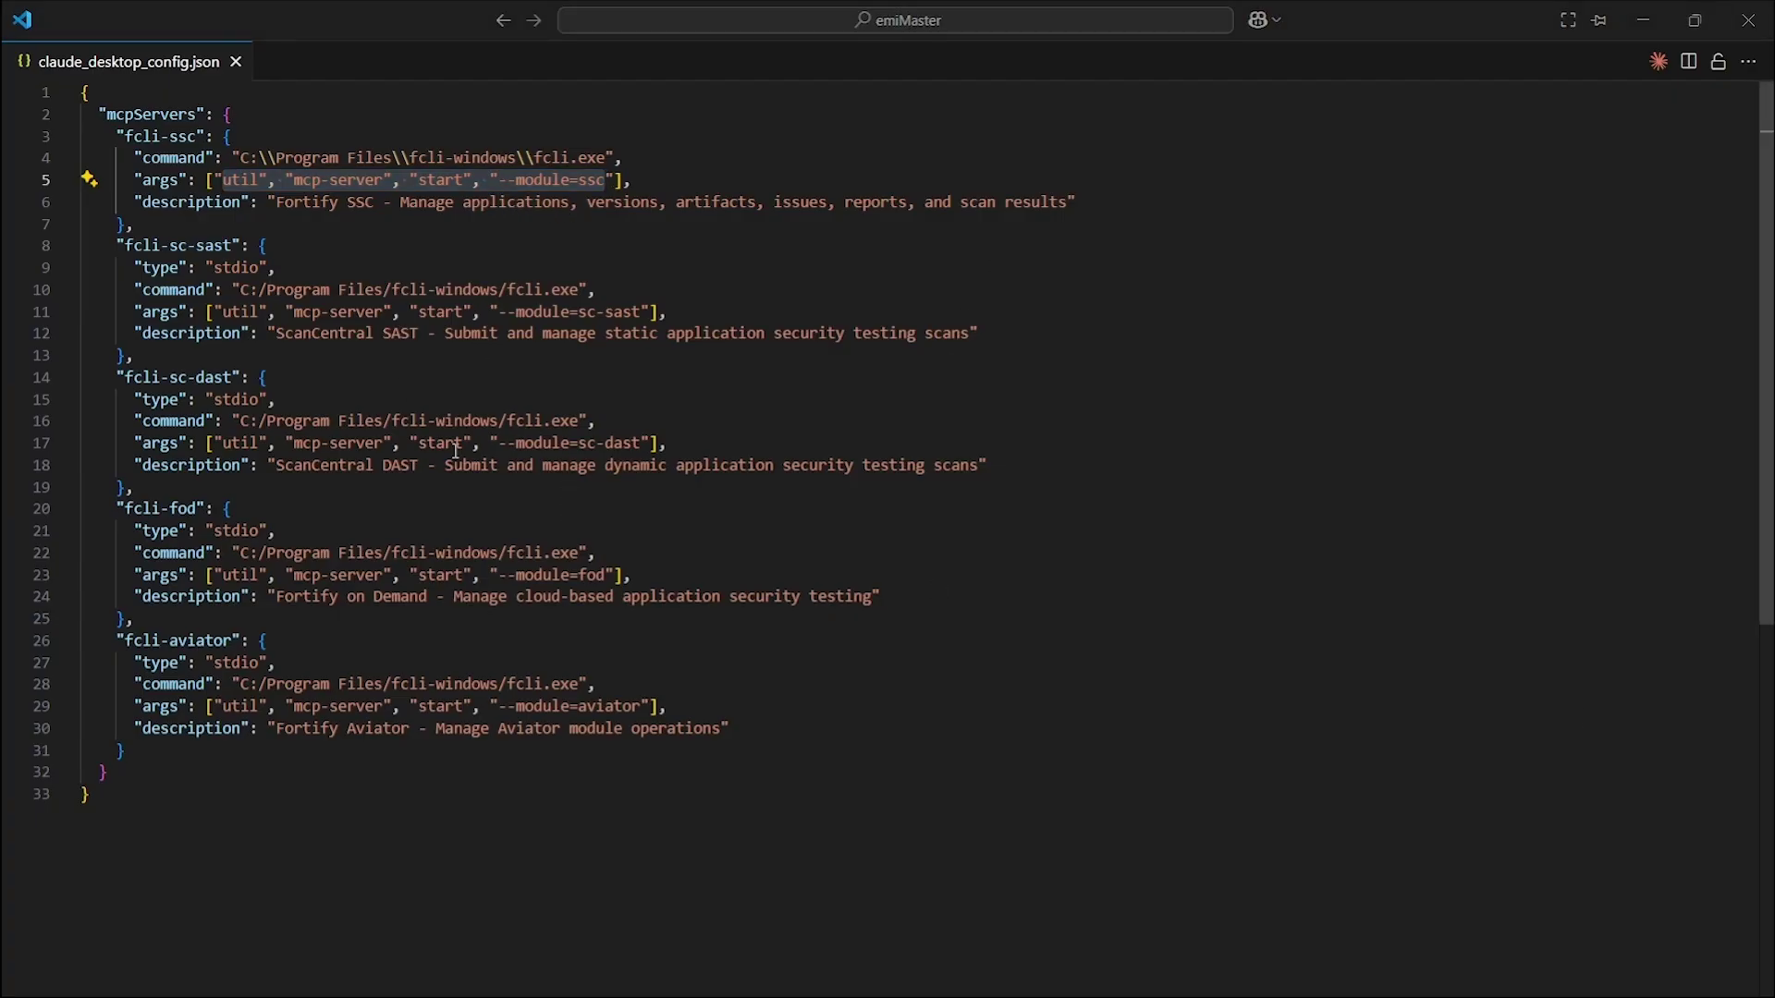
- Close VS Code and ask Claude in a new chat about SQL injection issues in HR-App dev
{"action": "left_click", "coordinate": [1748, 21]}
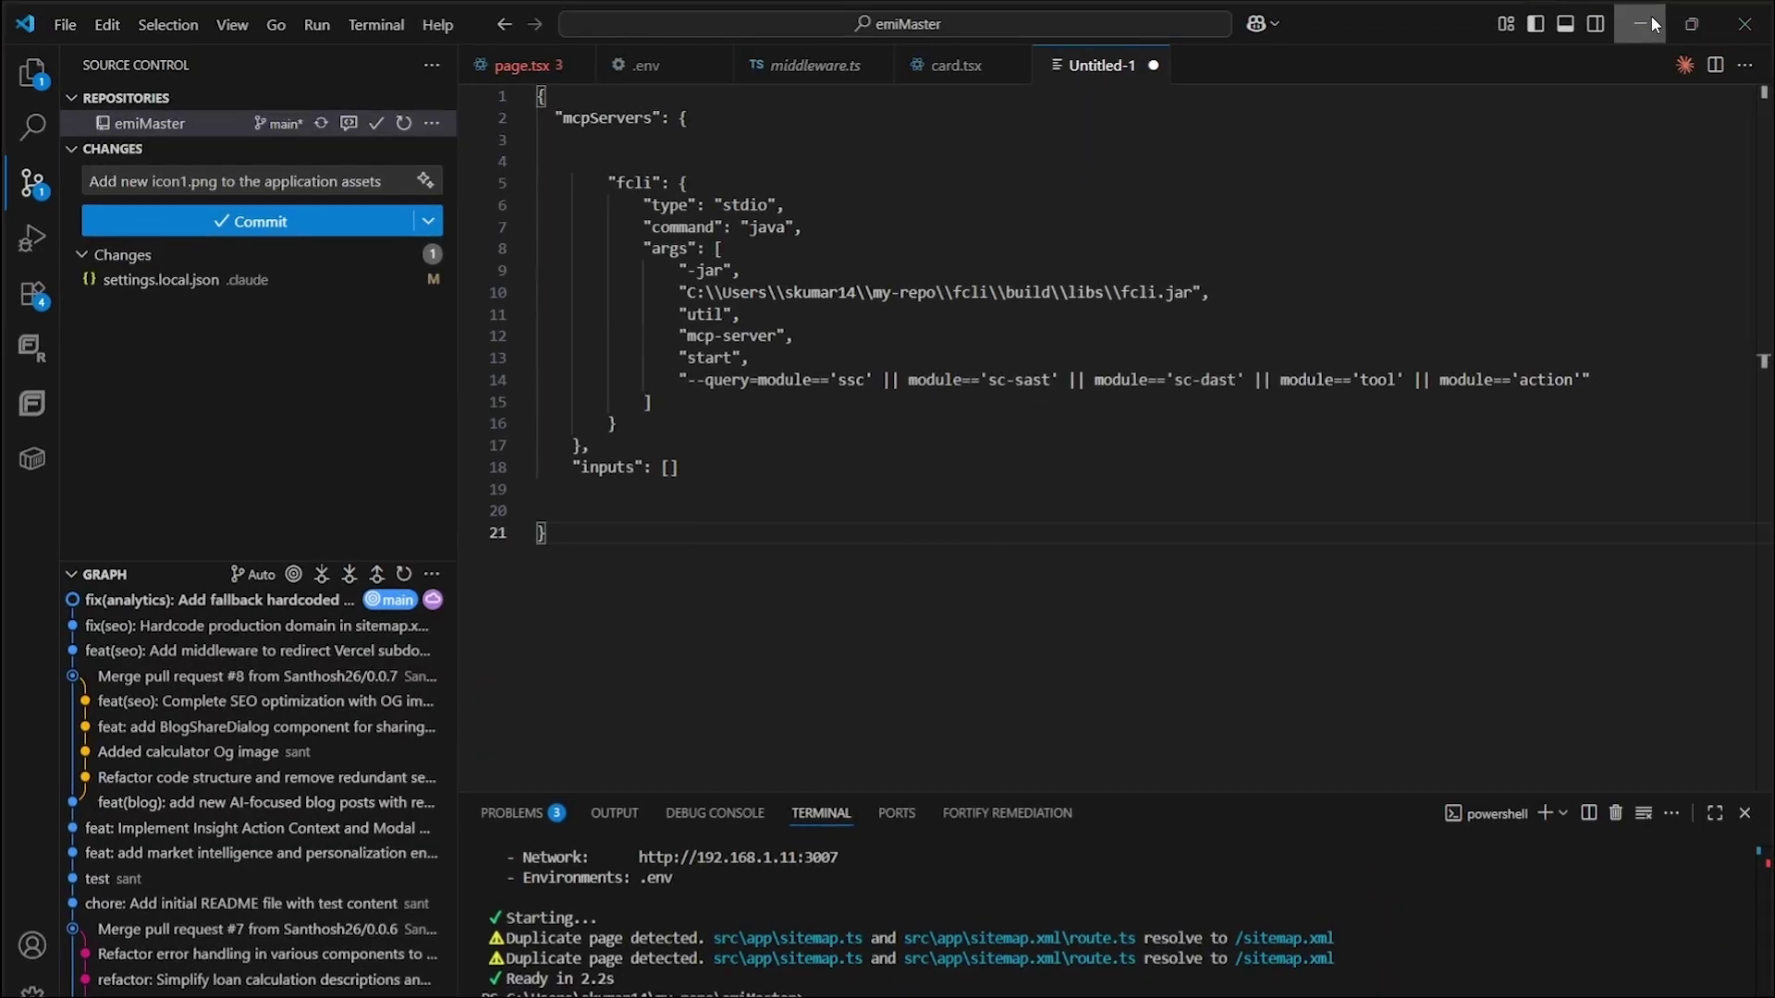
{"action": "left_click", "coordinate": [1651, 15]}
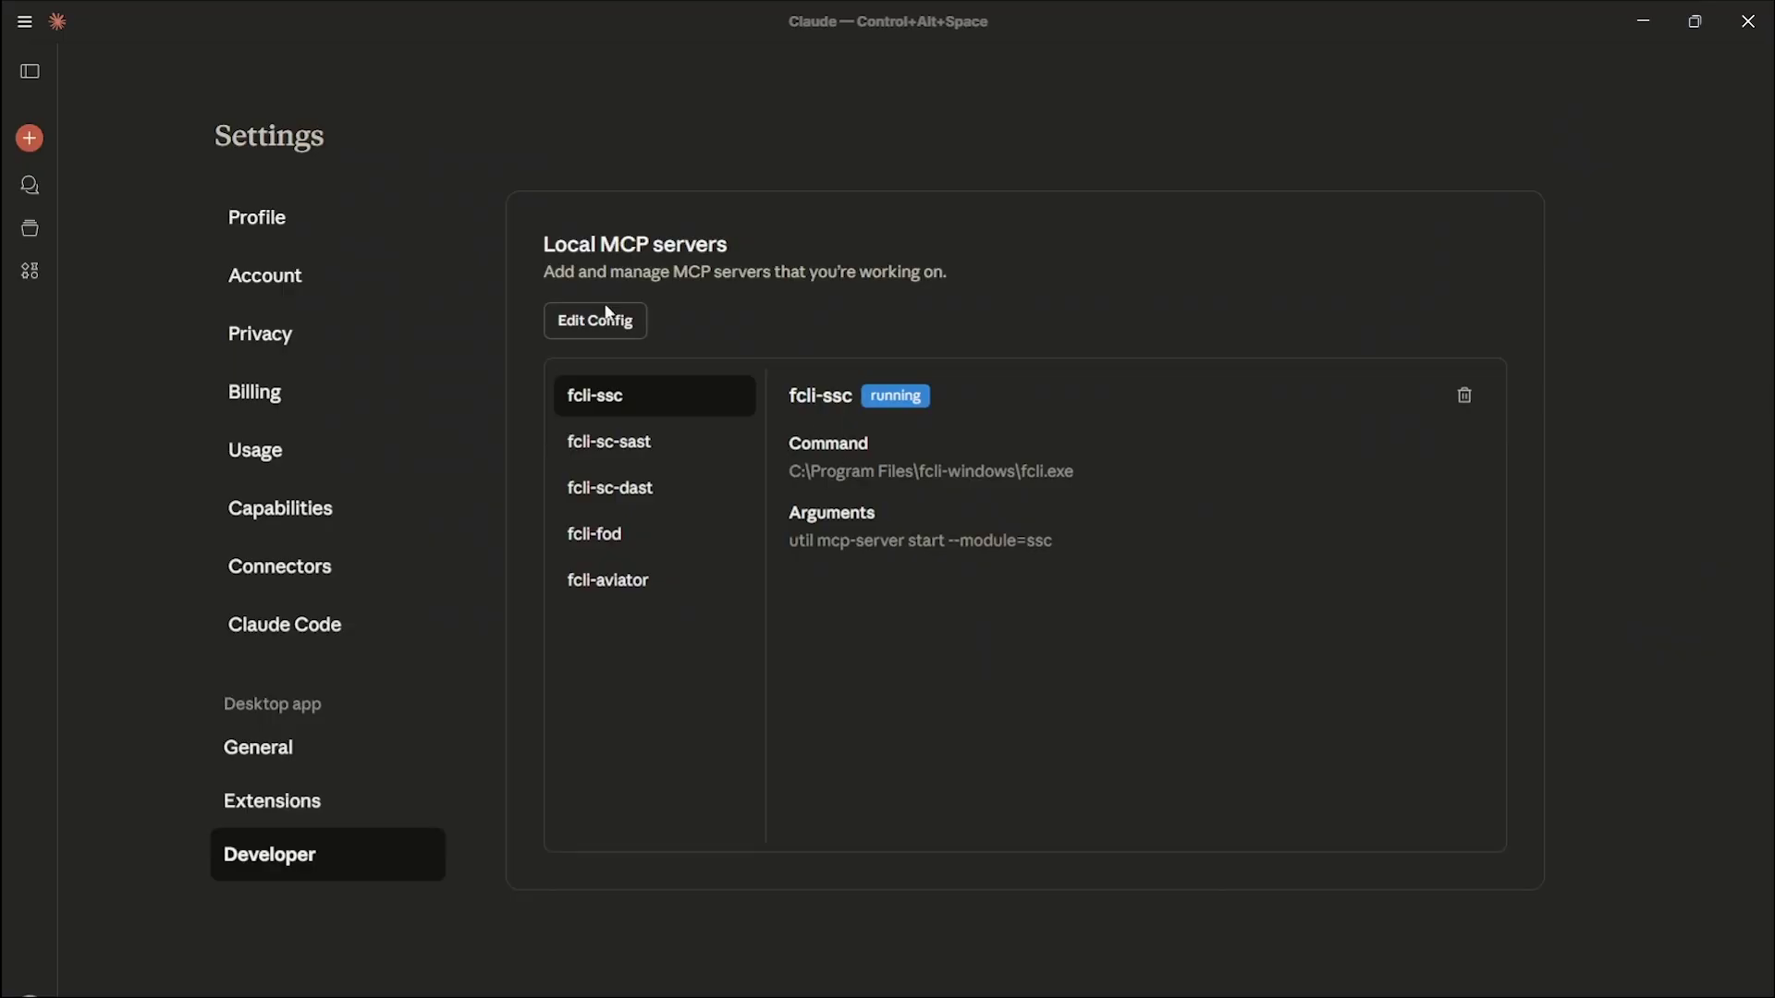
{"action": "left_click", "coordinate": [32, 145]}
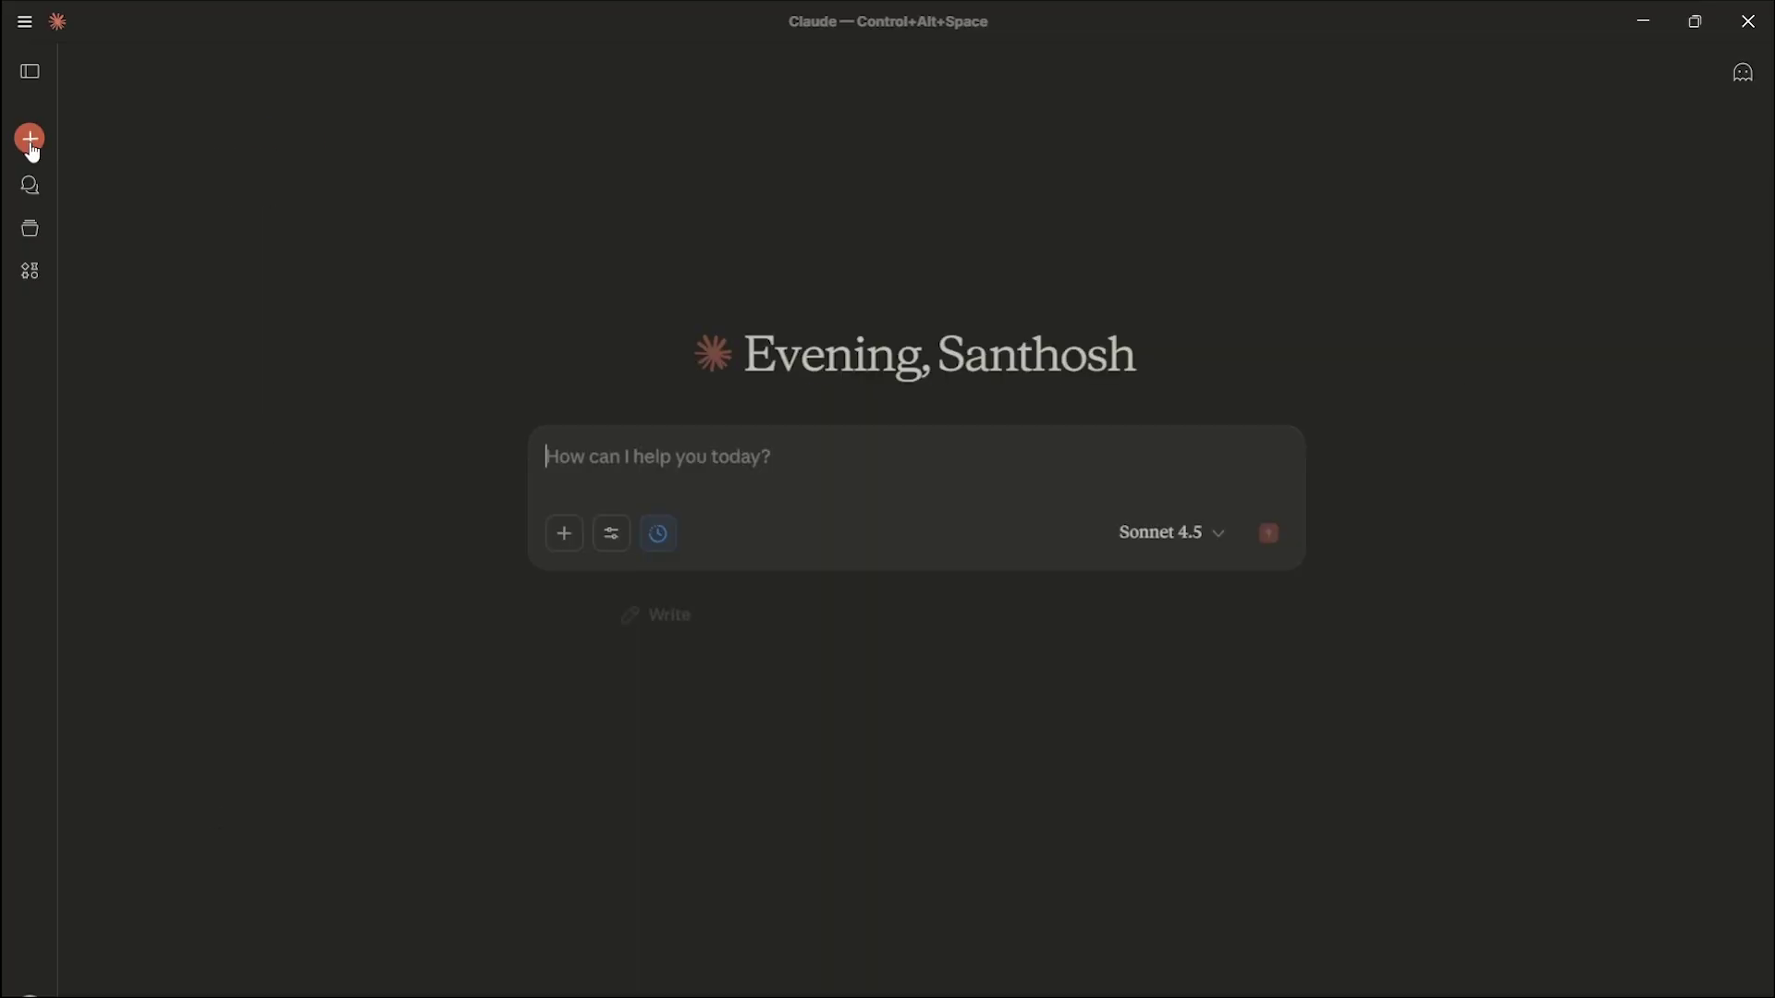
{"action": "type", "text": "Can you access our HR application dev release scan results from SSC and Tell me if we have SQL injection issues?"}
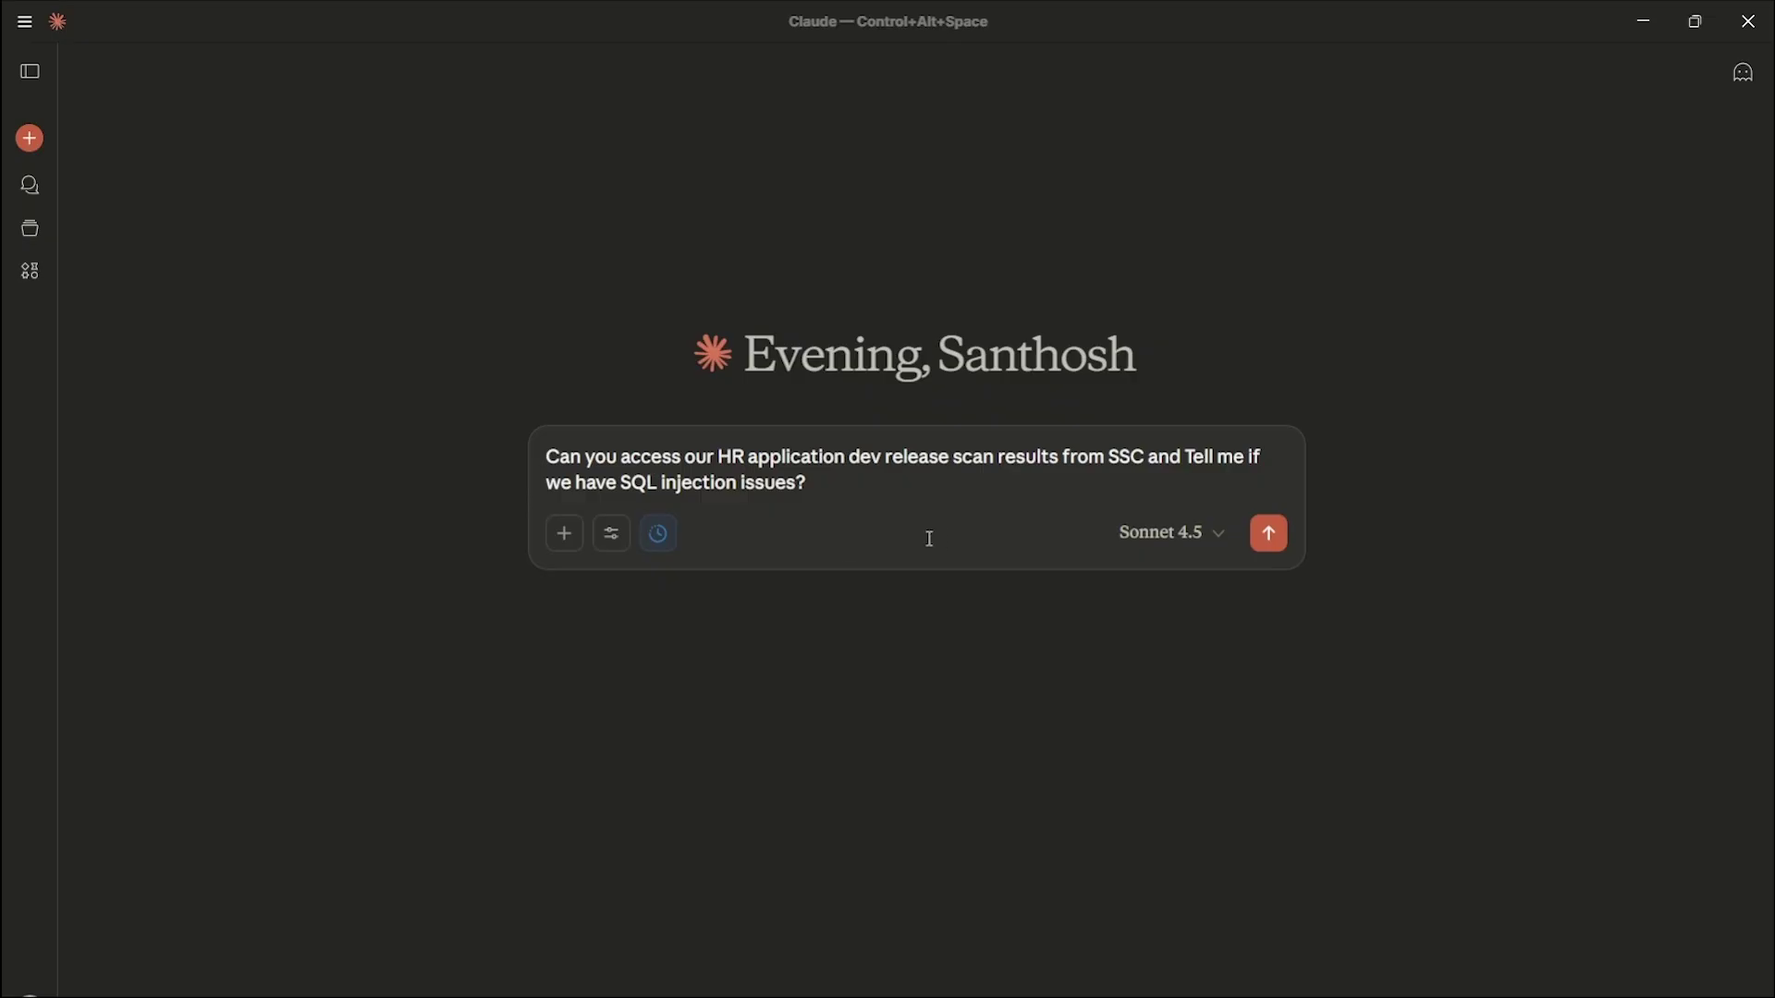
{"action": "left_click", "coordinate": [1265, 538]}
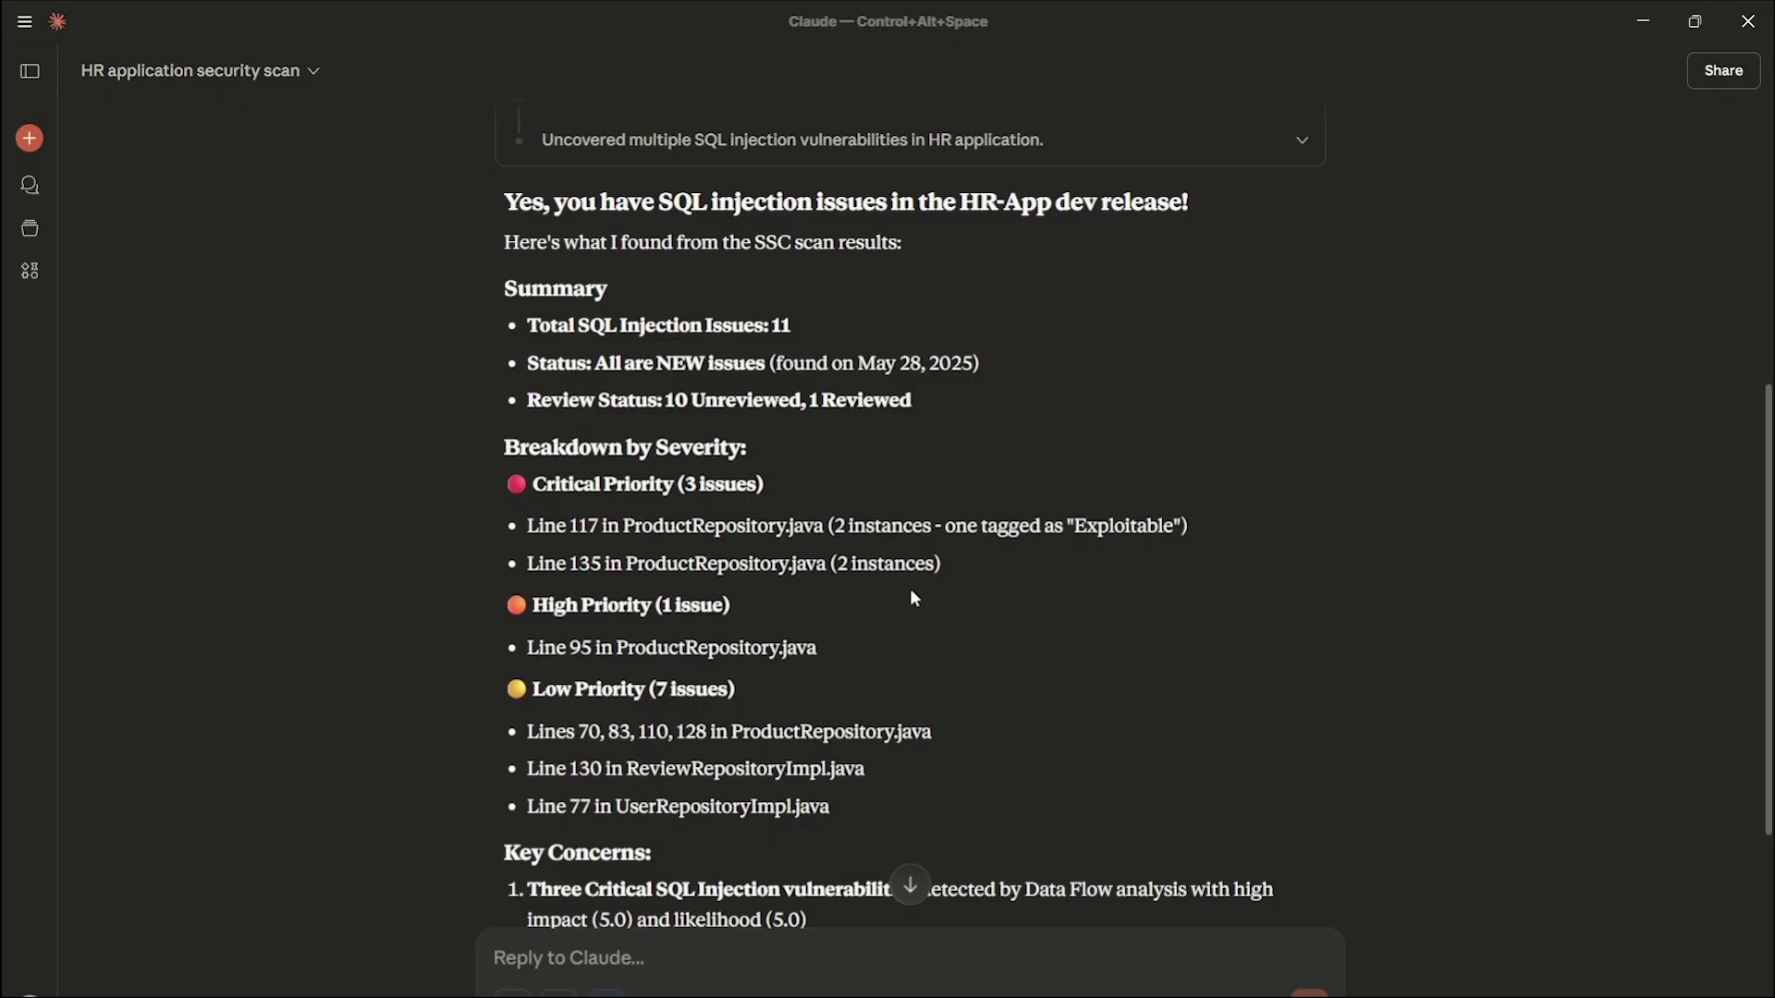
{"action": "scroll", "coordinate": [879, 586], "scroll_direction": "down", "scroll_amount": 2}
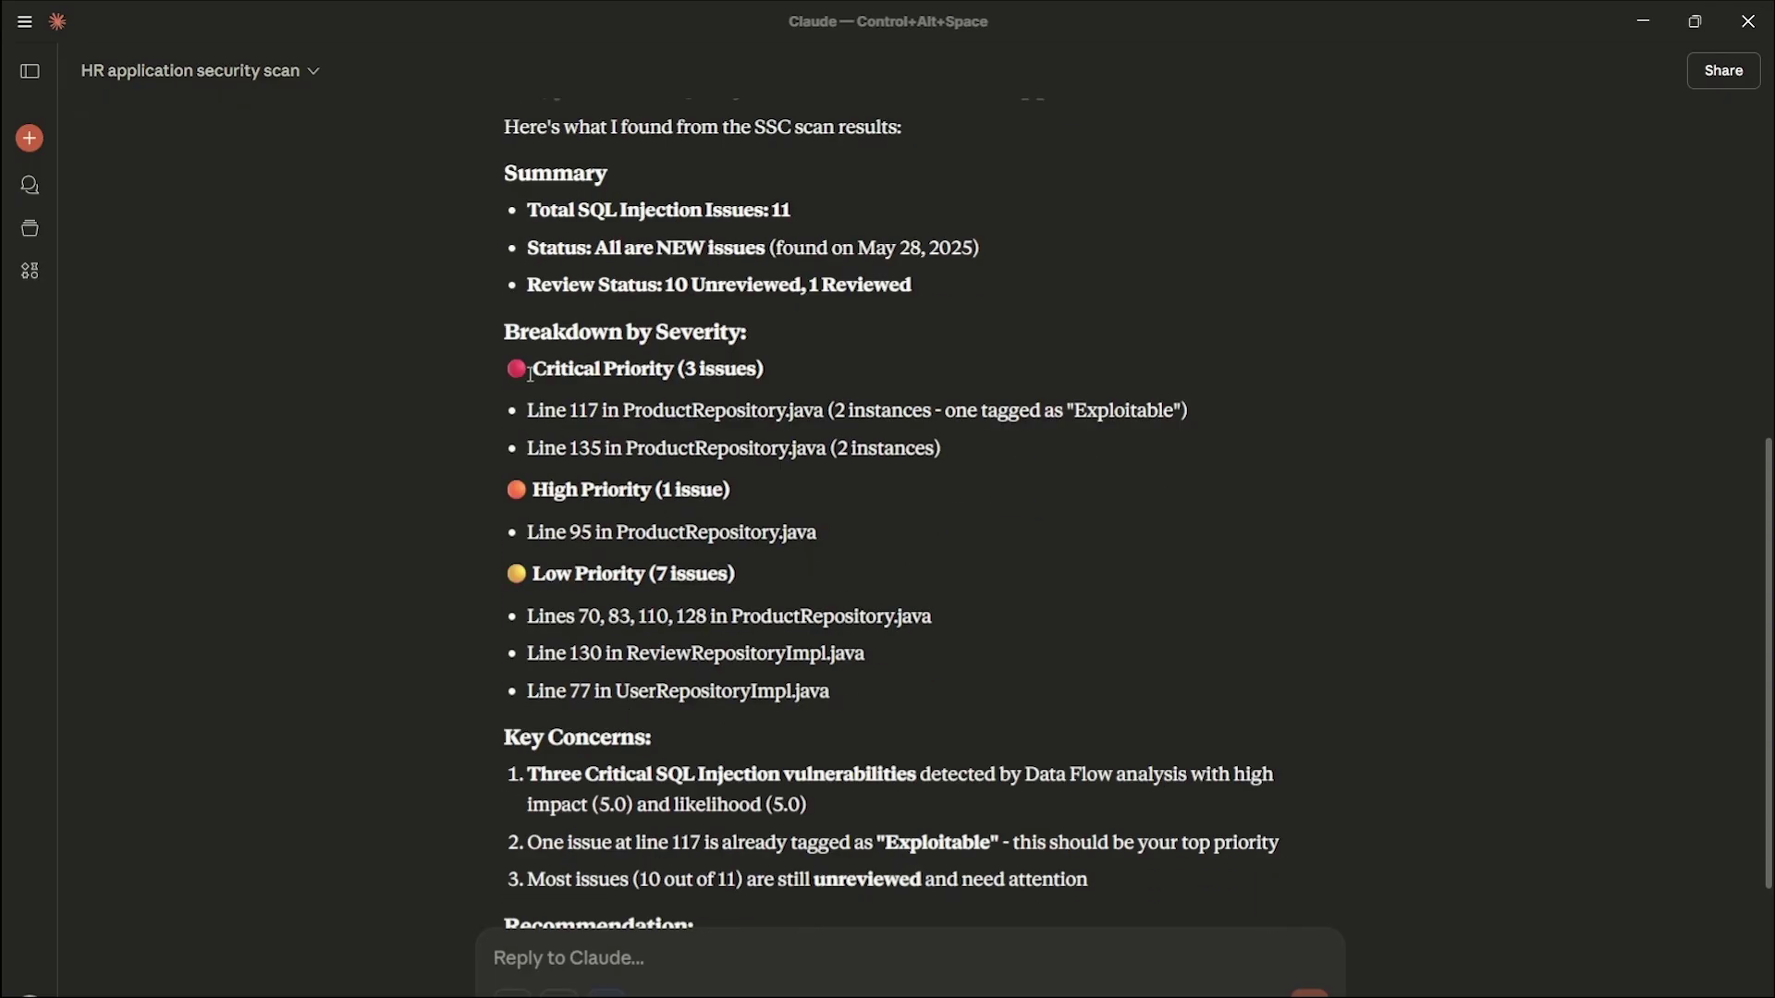
{"action": "left_click_drag", "start_coordinate": [531, 370], "coordinate": [930, 417]}
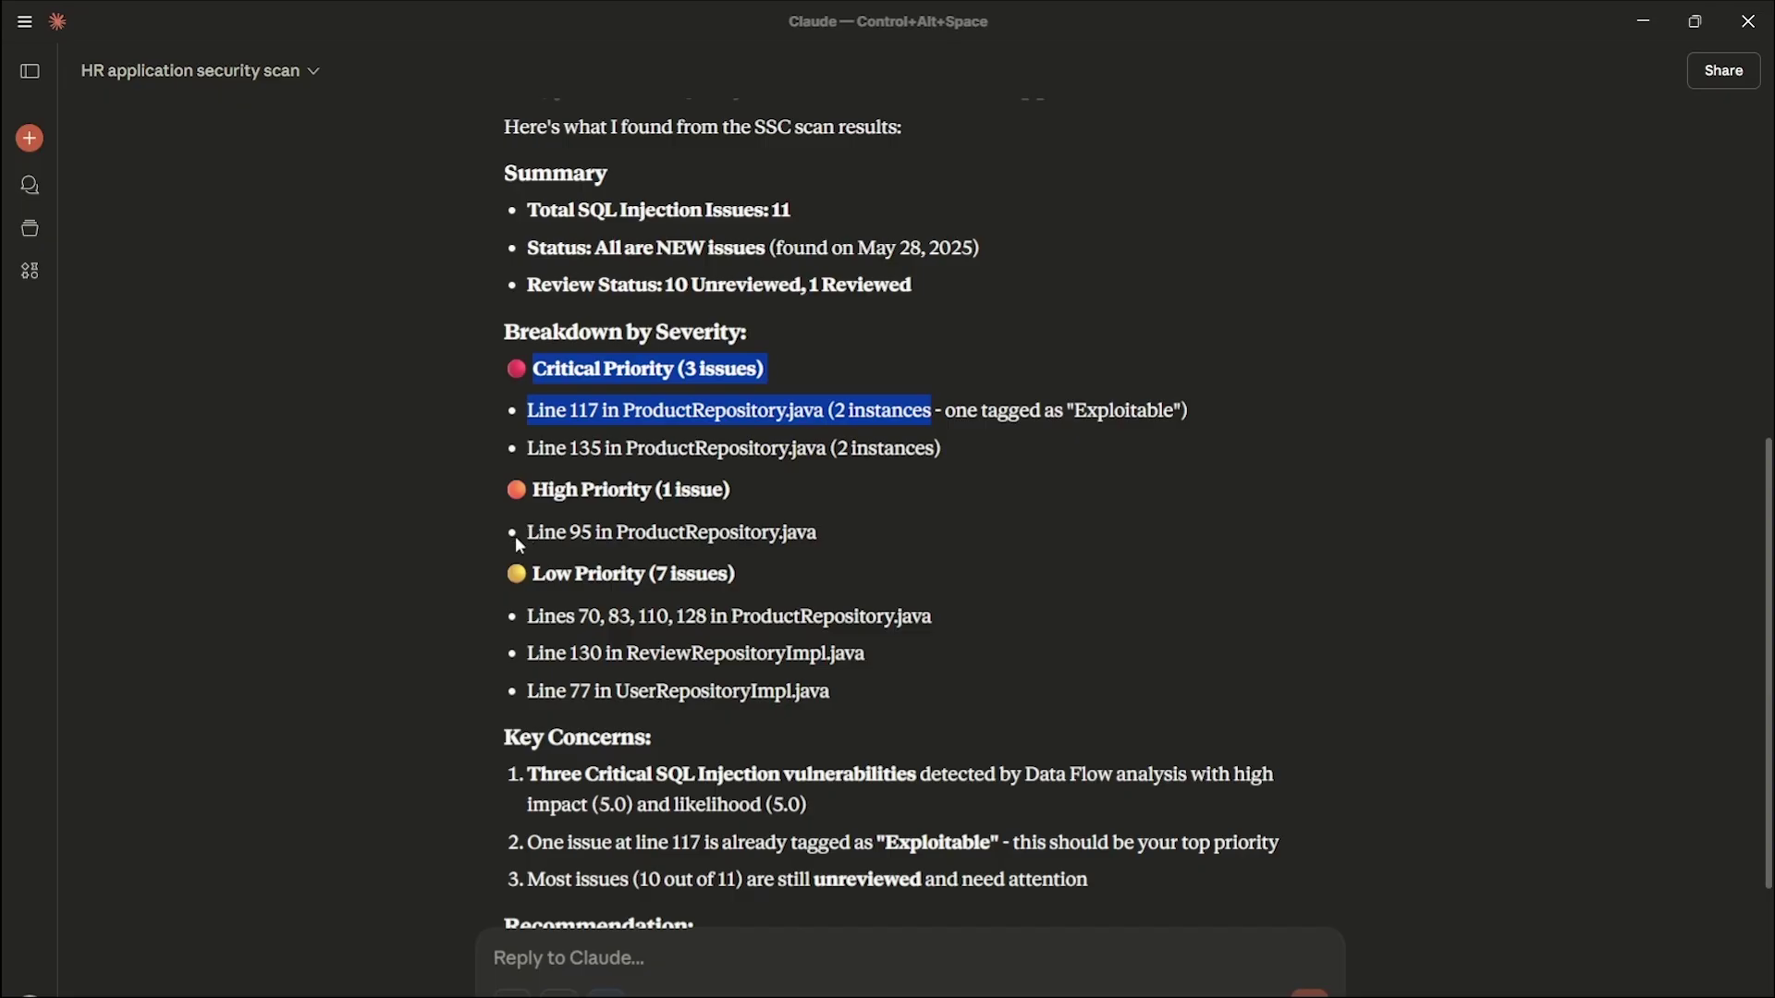
{"action": "left_click_drag", "start_coordinate": [525, 528], "coordinate": [821, 538]}
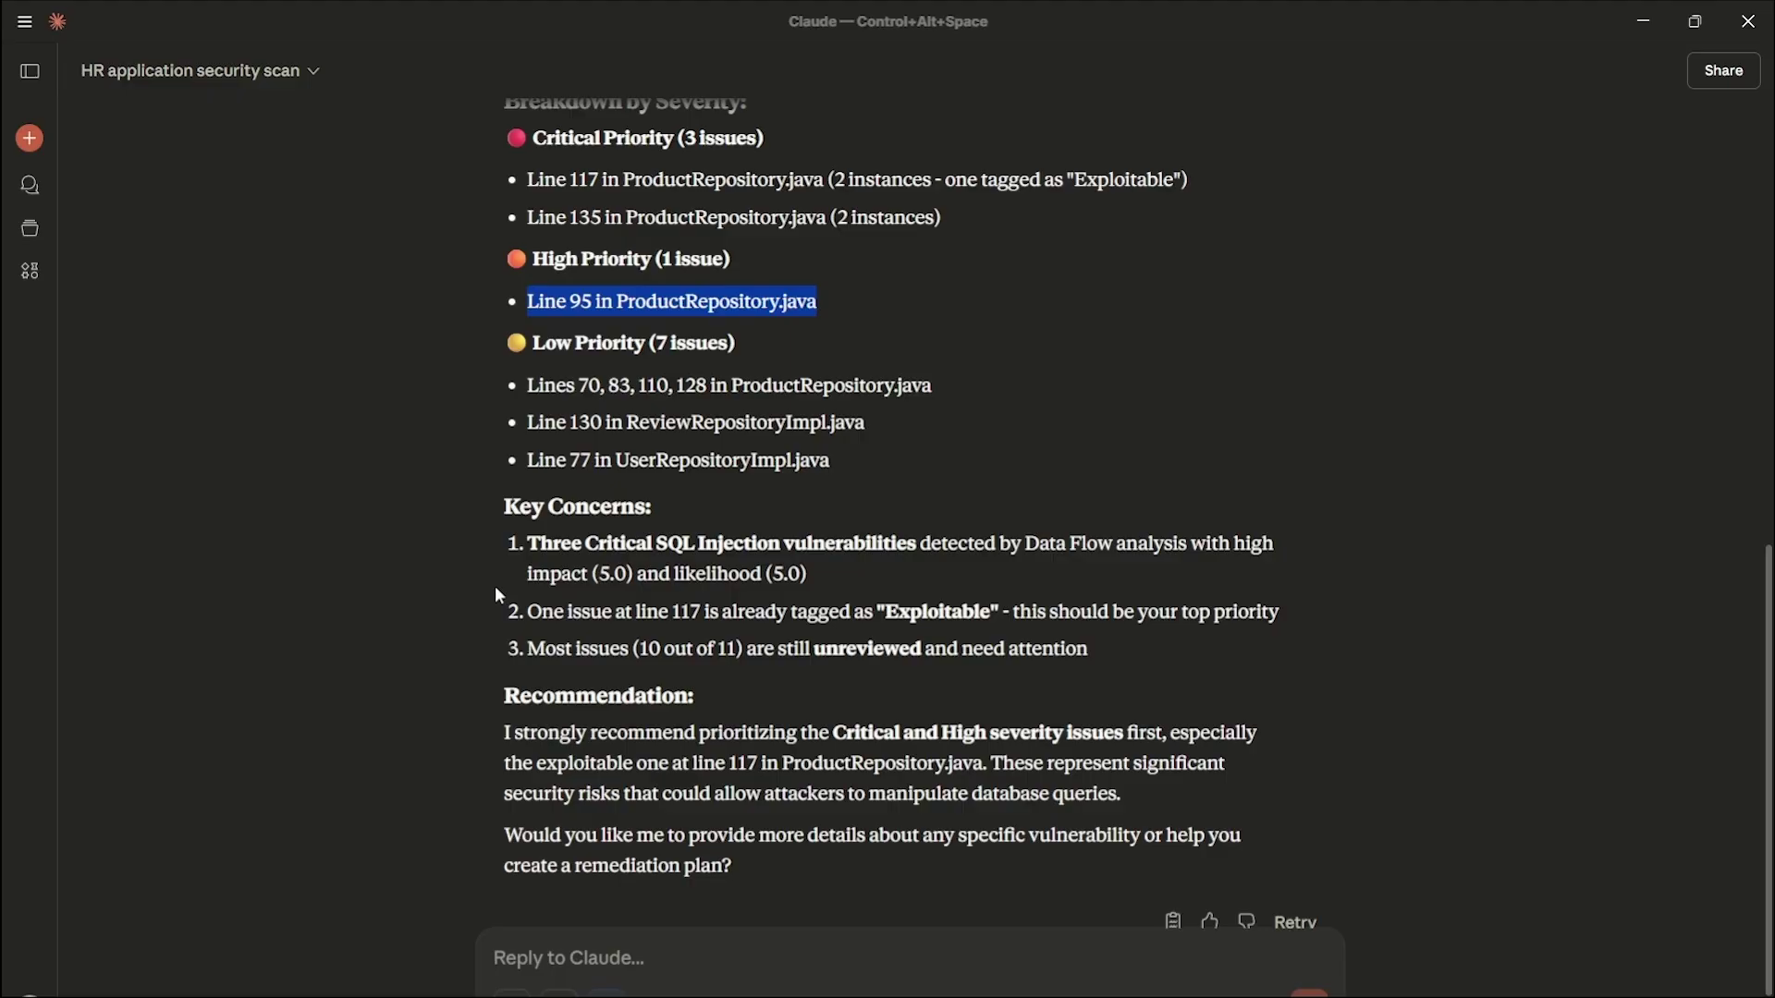
{"action": "left_click_drag", "start_coordinate": [783, 764], "coordinate": [984, 764]}
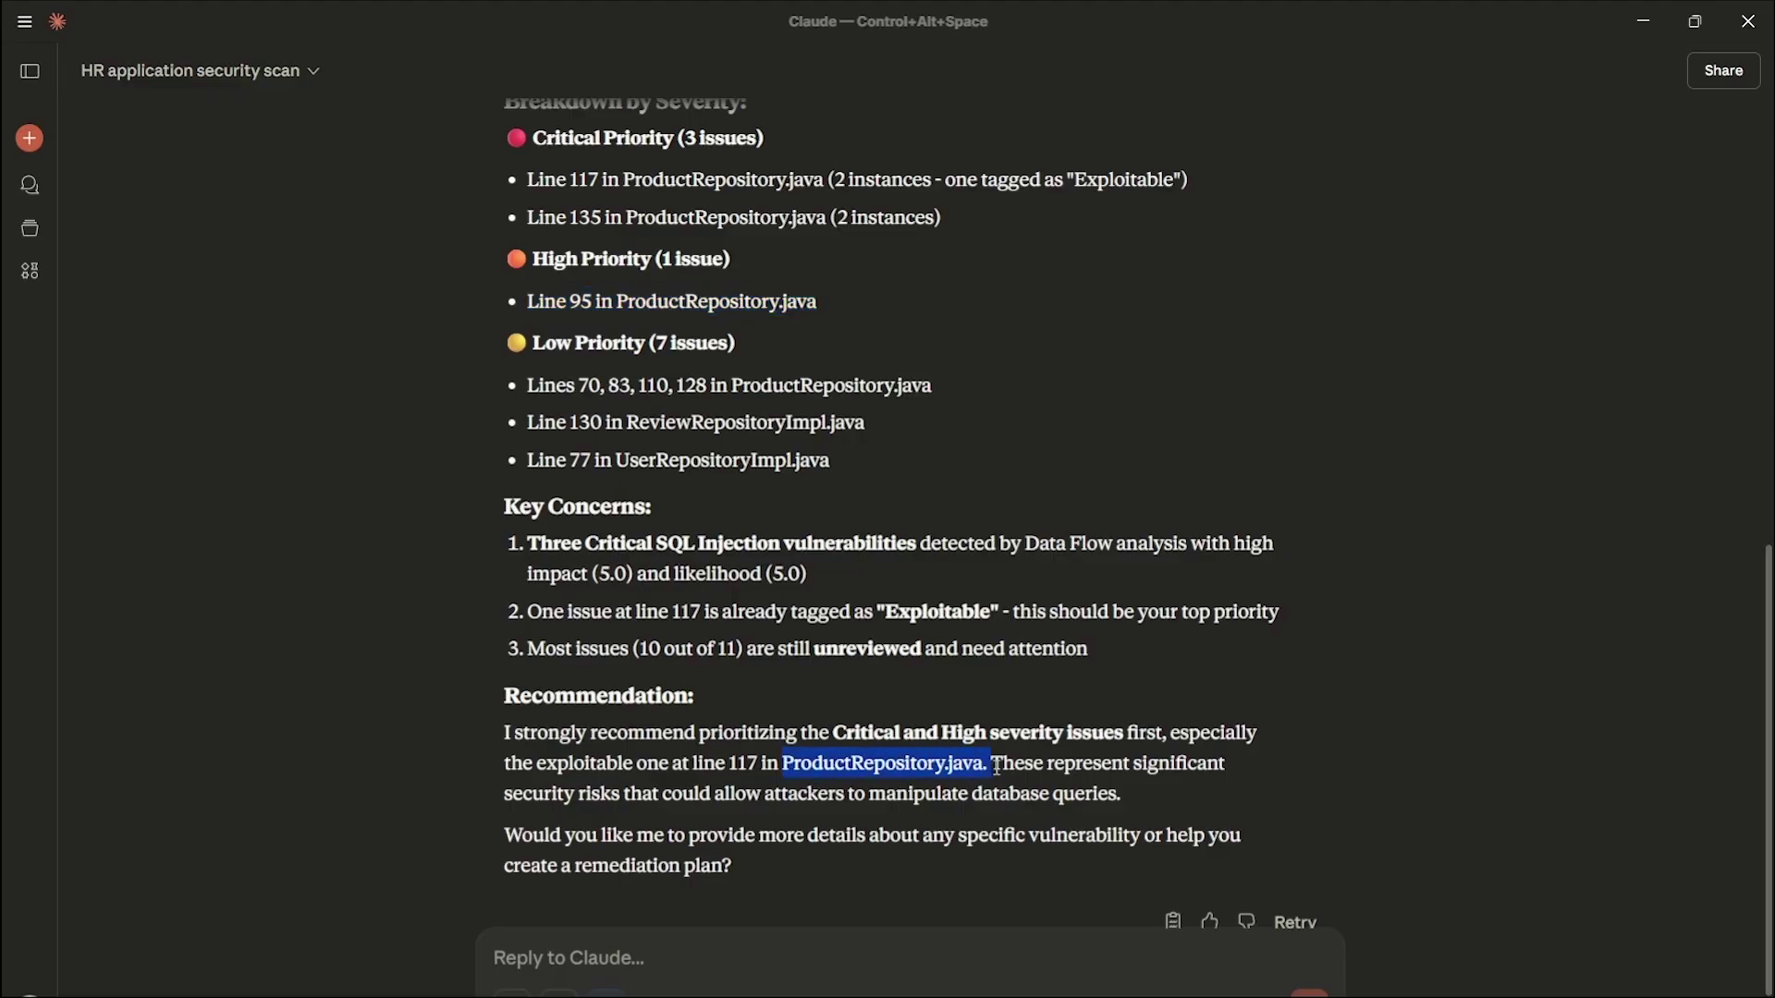
{"action": "left_click", "coordinate": [945, 765]}
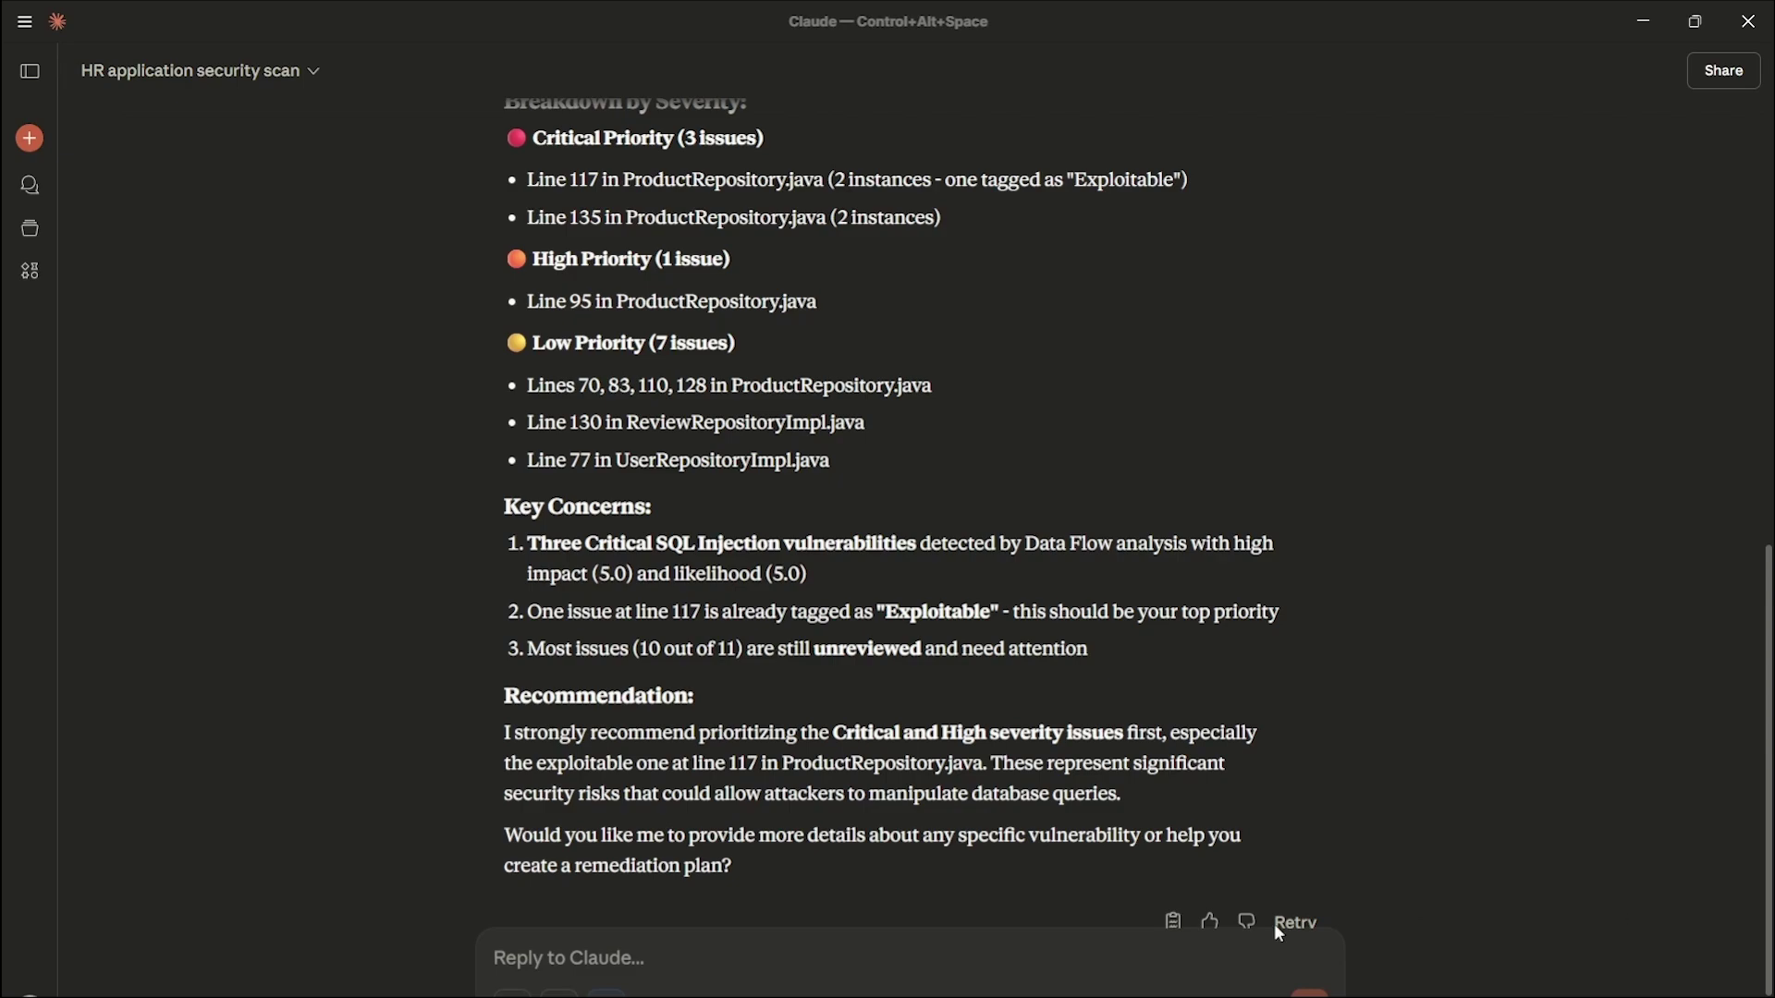
- Ask Claude for a one-page Critical SQL Injection Report for the development team
{"action": "left_click", "coordinate": [543, 959]}
{"action": "type", "text": "Next, Please create a one page nice looking report of the critical SQL injection issues for my development team."}
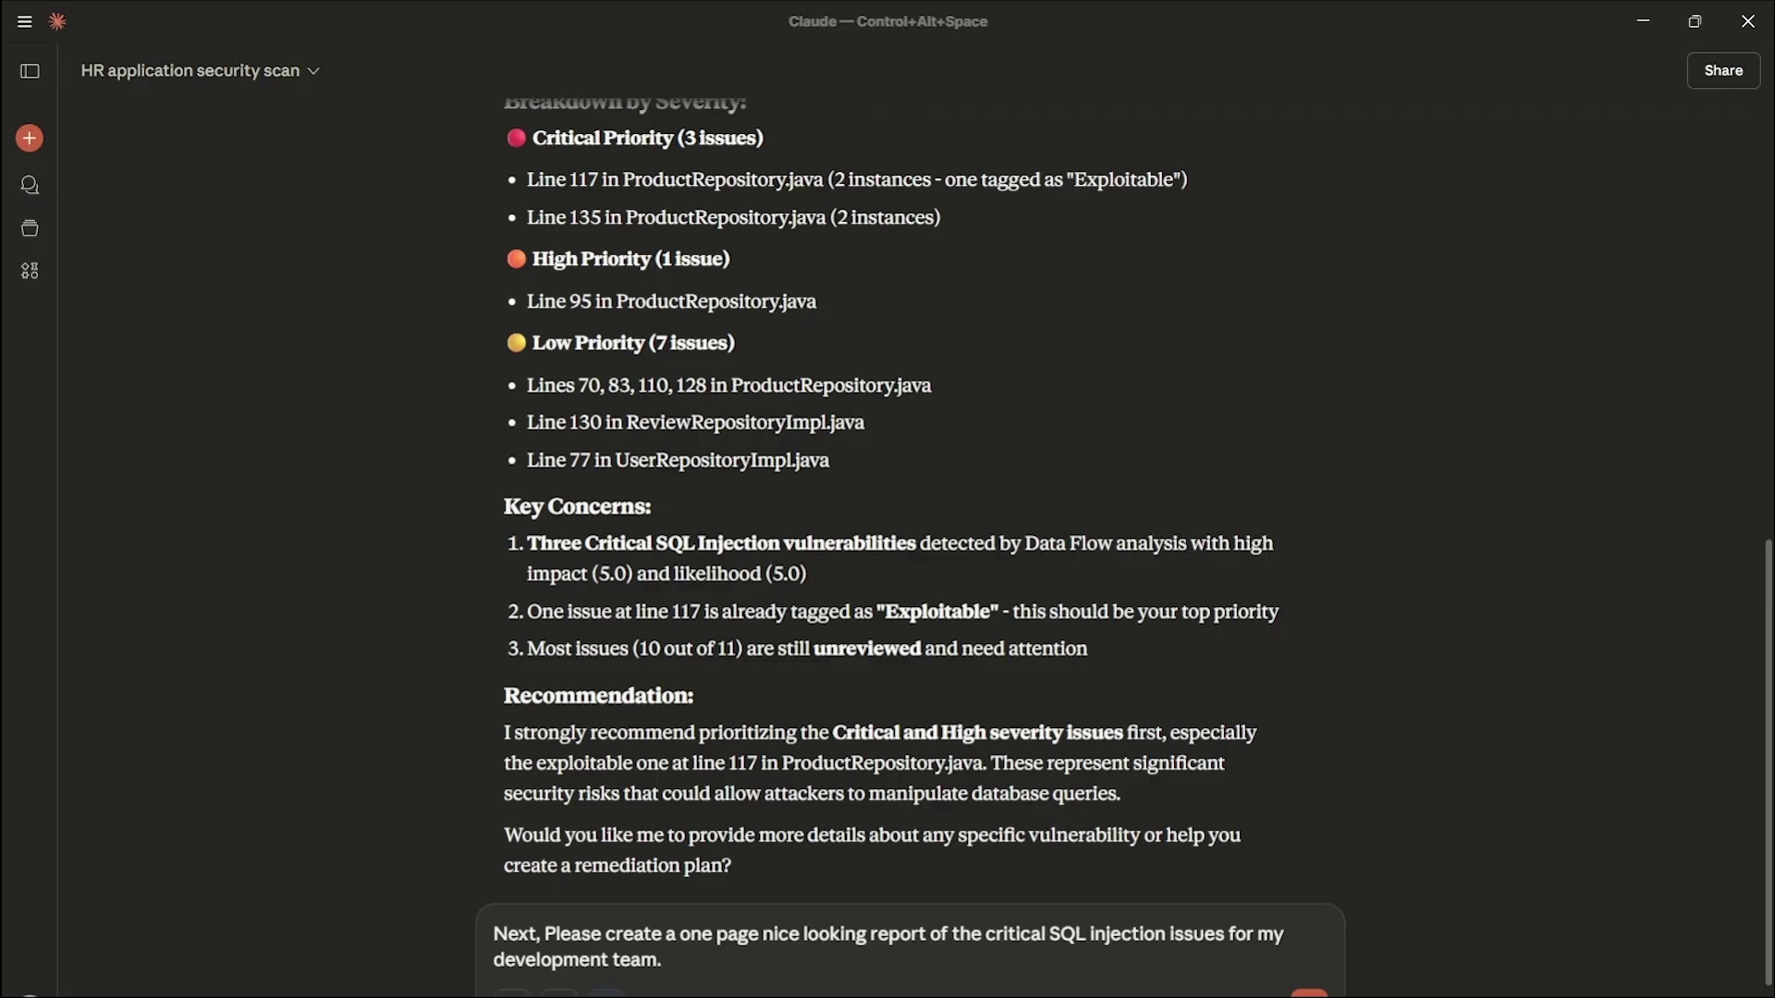
{"action": "key", "text": "Return"}
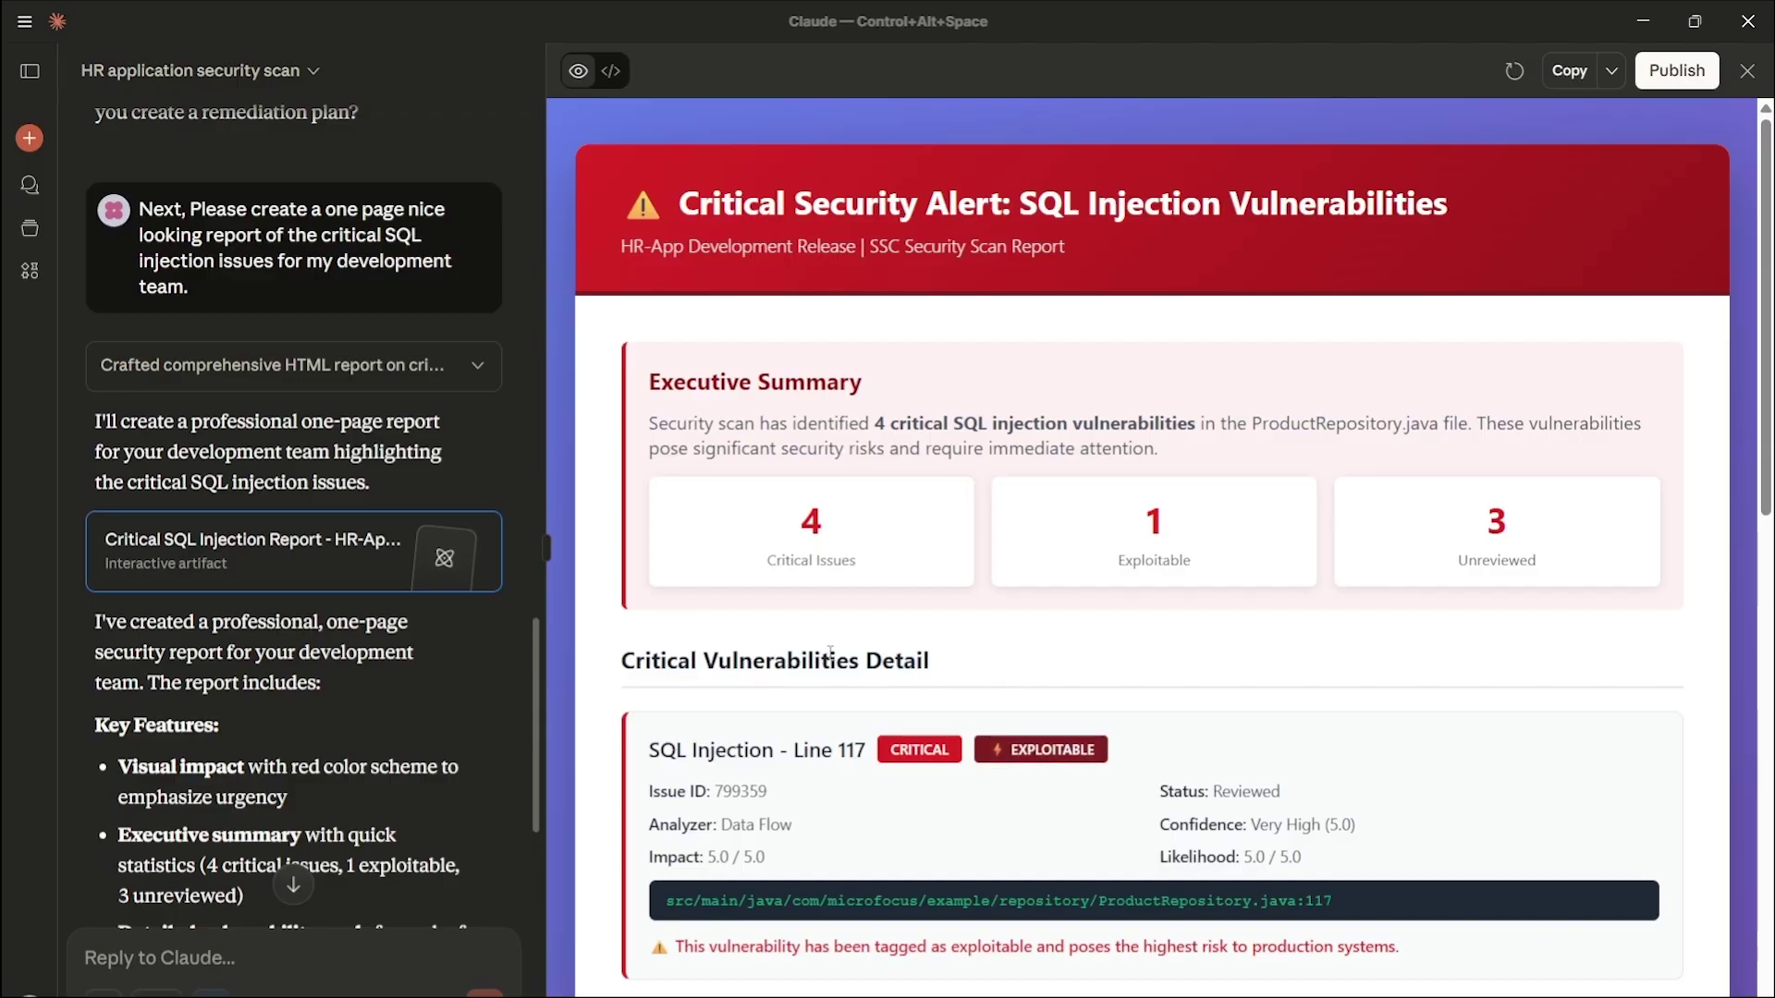
{"action": "scroll", "coordinate": [830, 651], "scroll_direction": "down", "scroll_amount": 2}
{"action": "scroll", "coordinate": [829, 653], "scroll_direction": "down", "scroll_amount": 1}
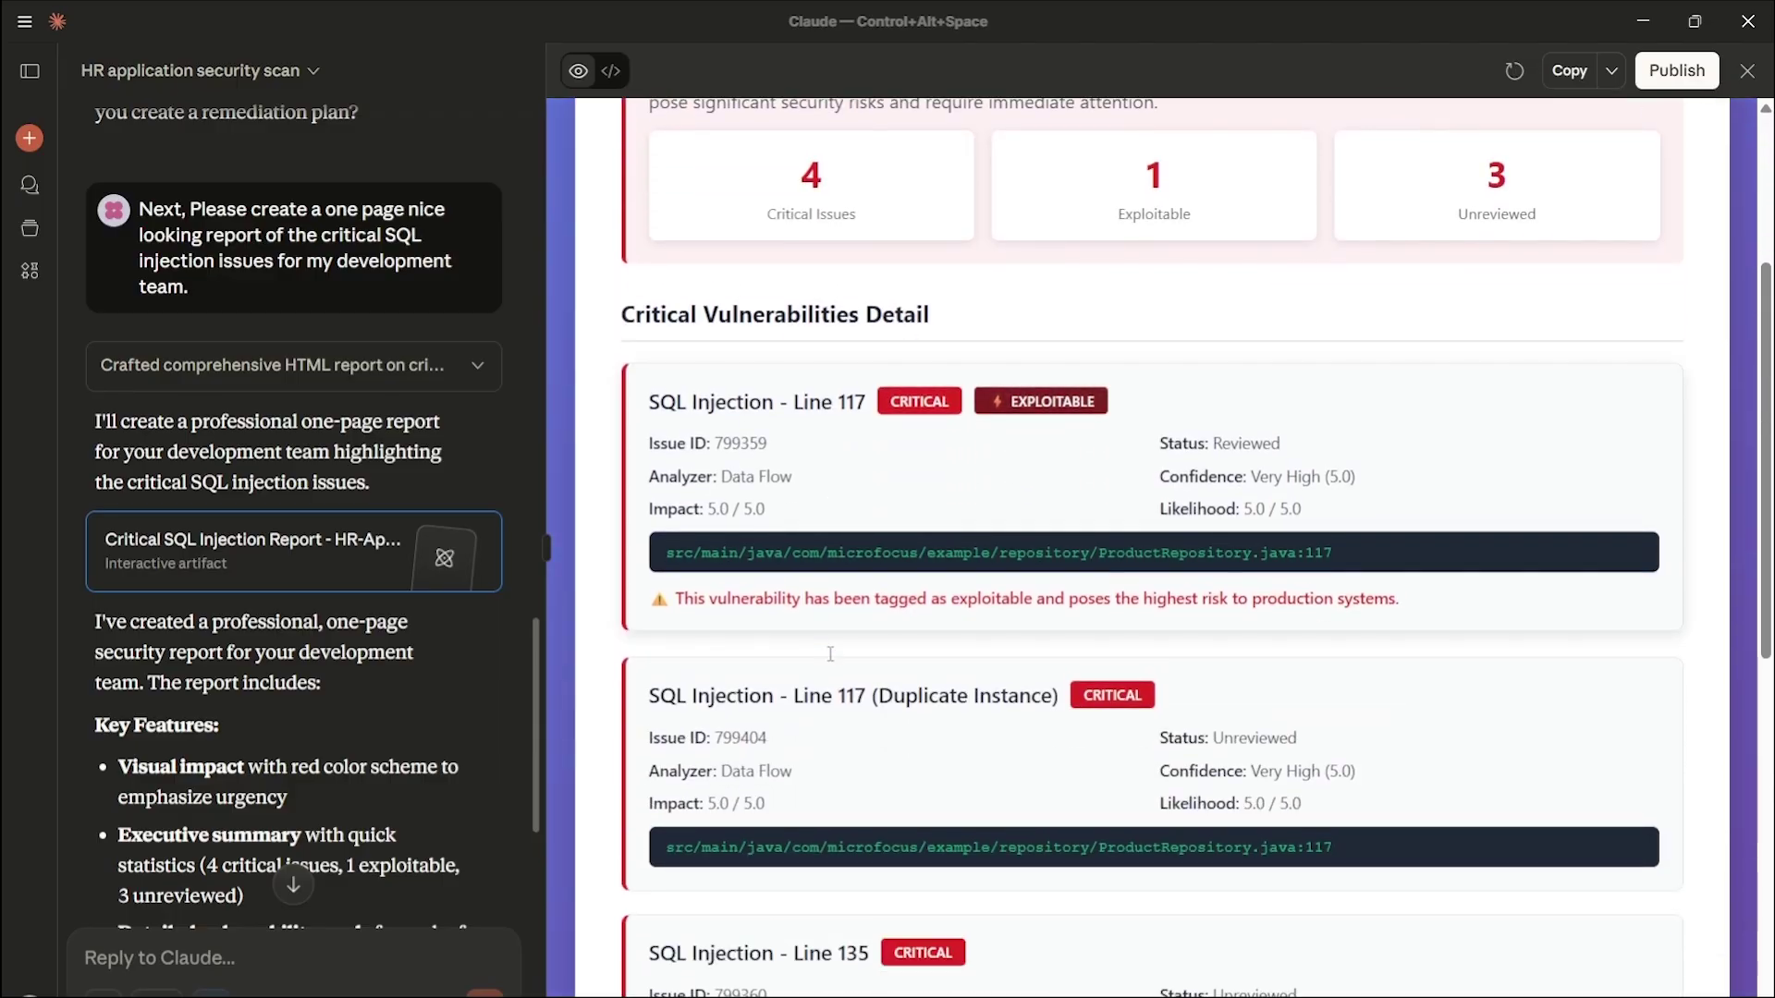
{"action": "scroll", "coordinate": [829, 653], "scroll_direction": "down", "scroll_amount": 2}
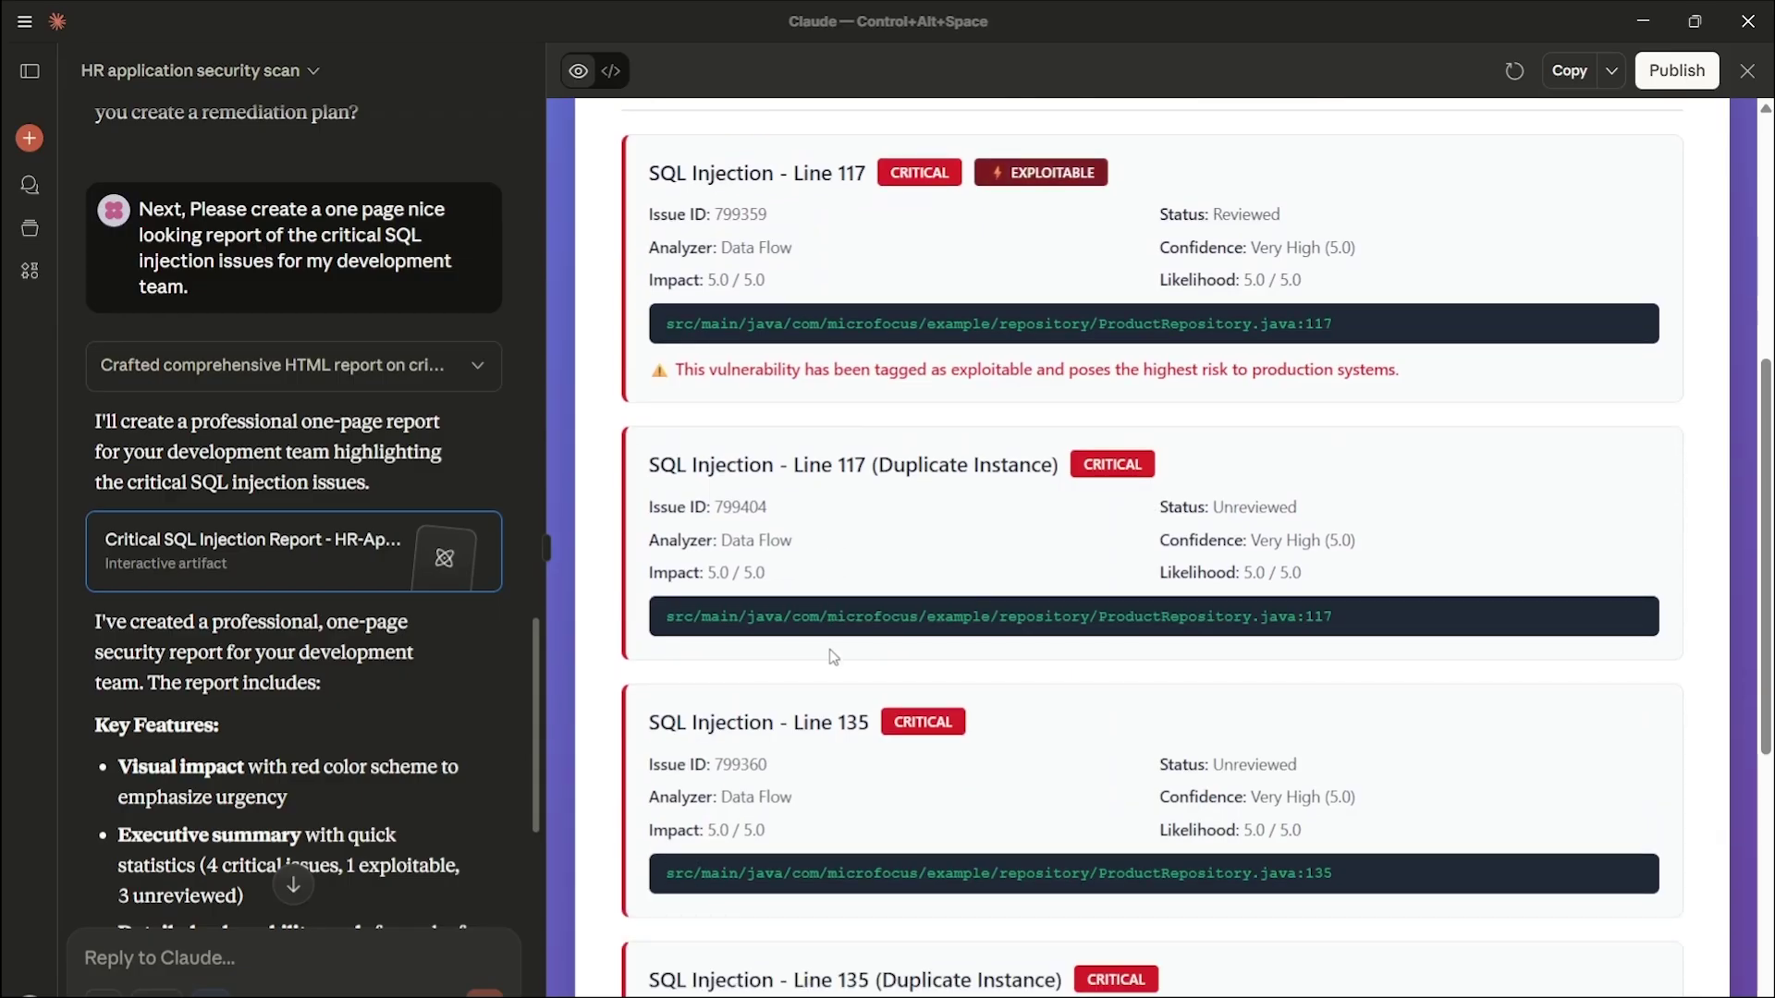
{"action": "scroll", "coordinate": [830, 649], "scroll_direction": "down", "scroll_amount": 2}
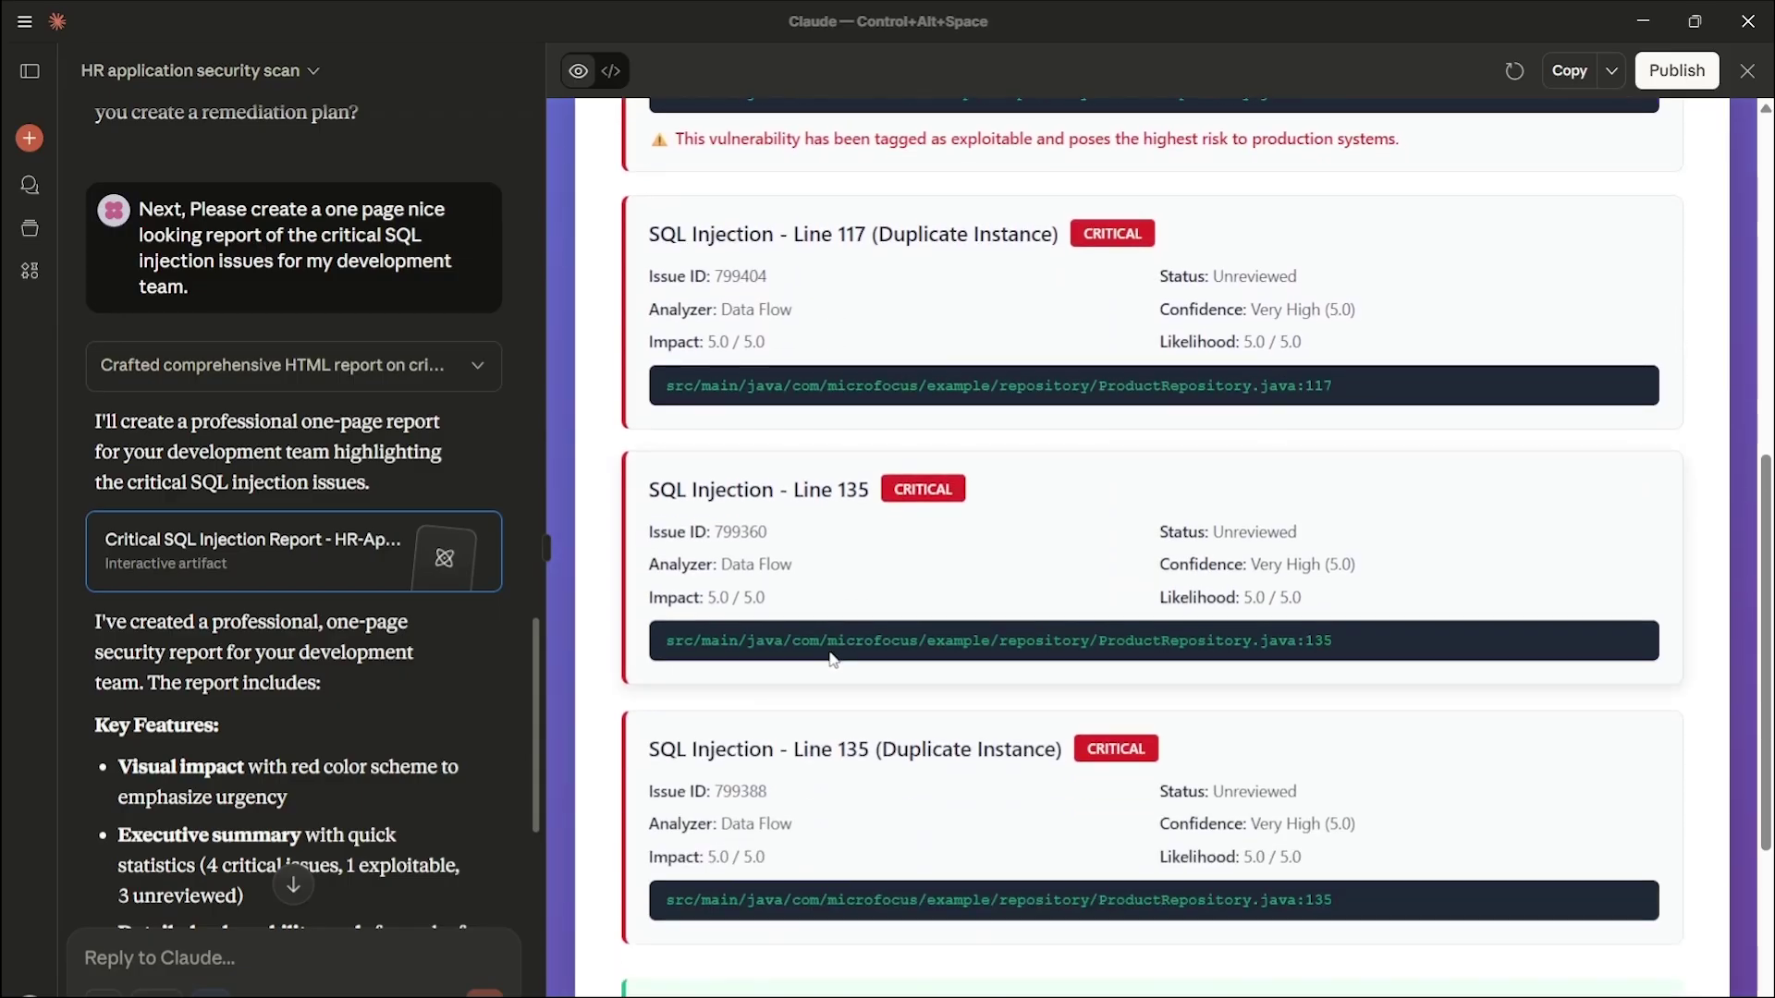
{"action": "scroll", "coordinate": [771, 646], "scroll_direction": "down", "scroll_amount": 2}
{"action": "scroll", "coordinate": [774, 653], "scroll_direction": "down", "scroll_amount": 1}
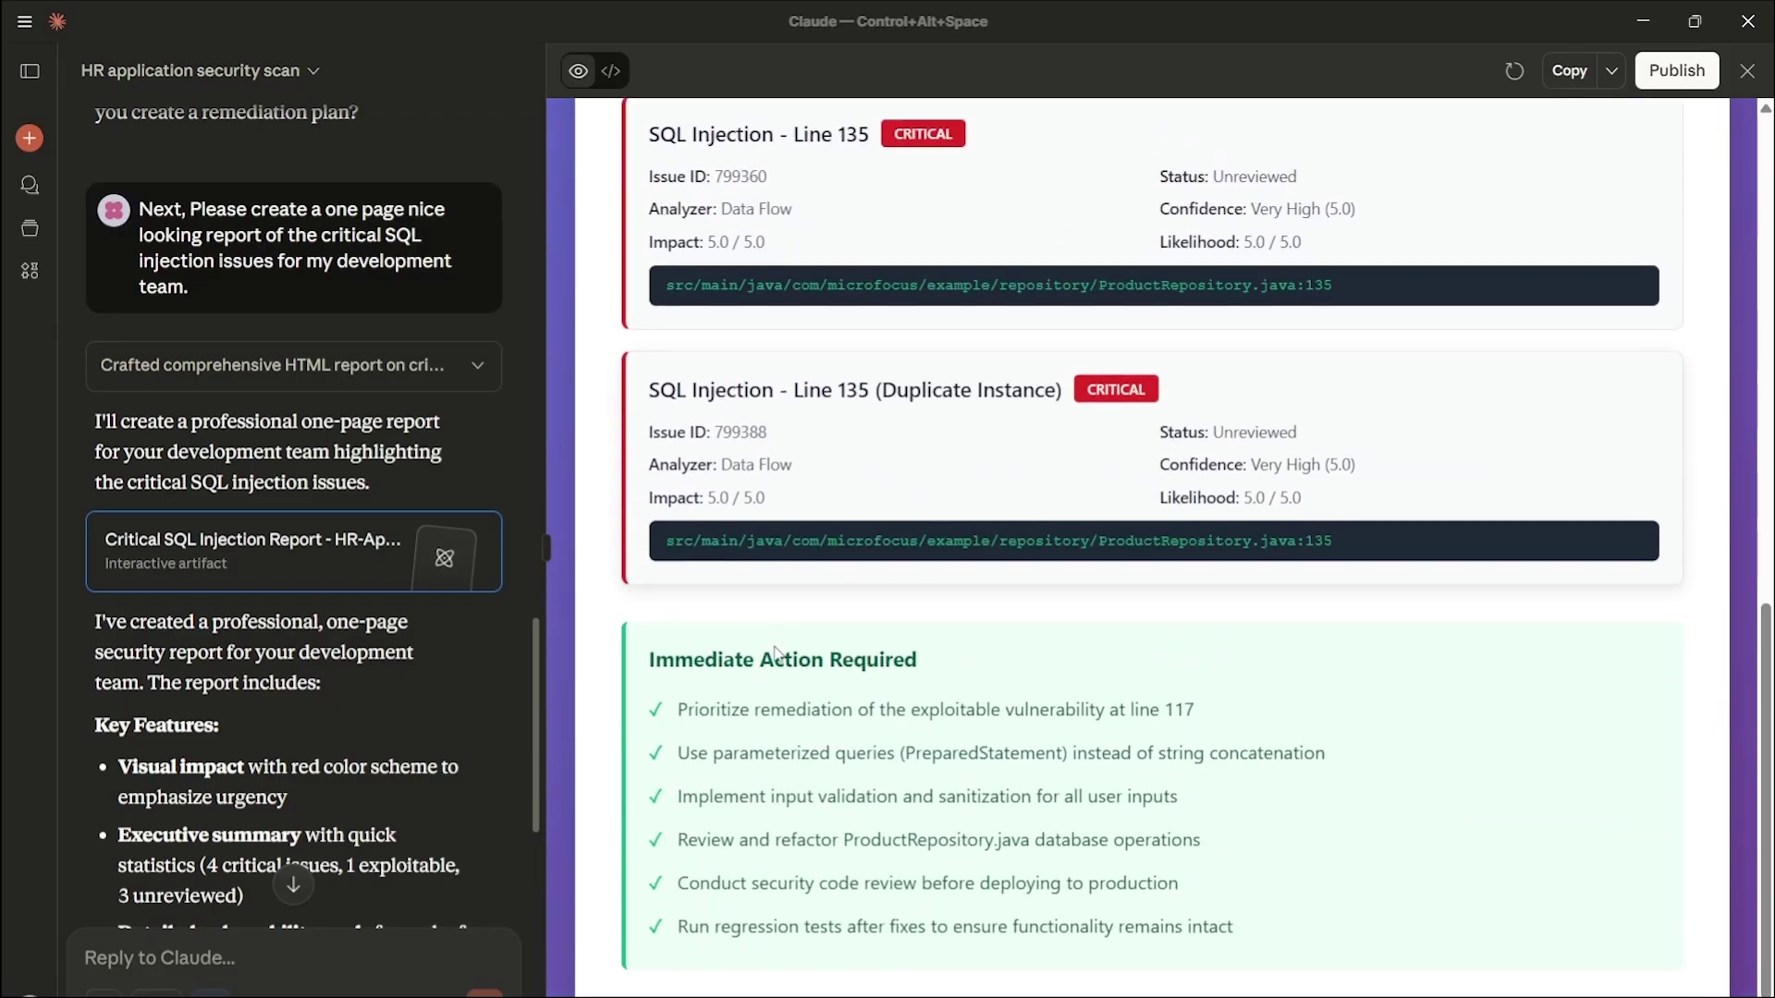
{"action": "scroll", "coordinate": [775, 652], "scroll_direction": "down", "scroll_amount": 1}
{"action": "scroll", "coordinate": [774, 651], "scroll_direction": "up", "scroll_amount": 4}
{"action": "scroll", "coordinate": [775, 648], "scroll_direction": "up", "scroll_amount": 3}
{"action": "scroll", "coordinate": [775, 647], "scroll_direction": "up", "scroll_amount": 4}
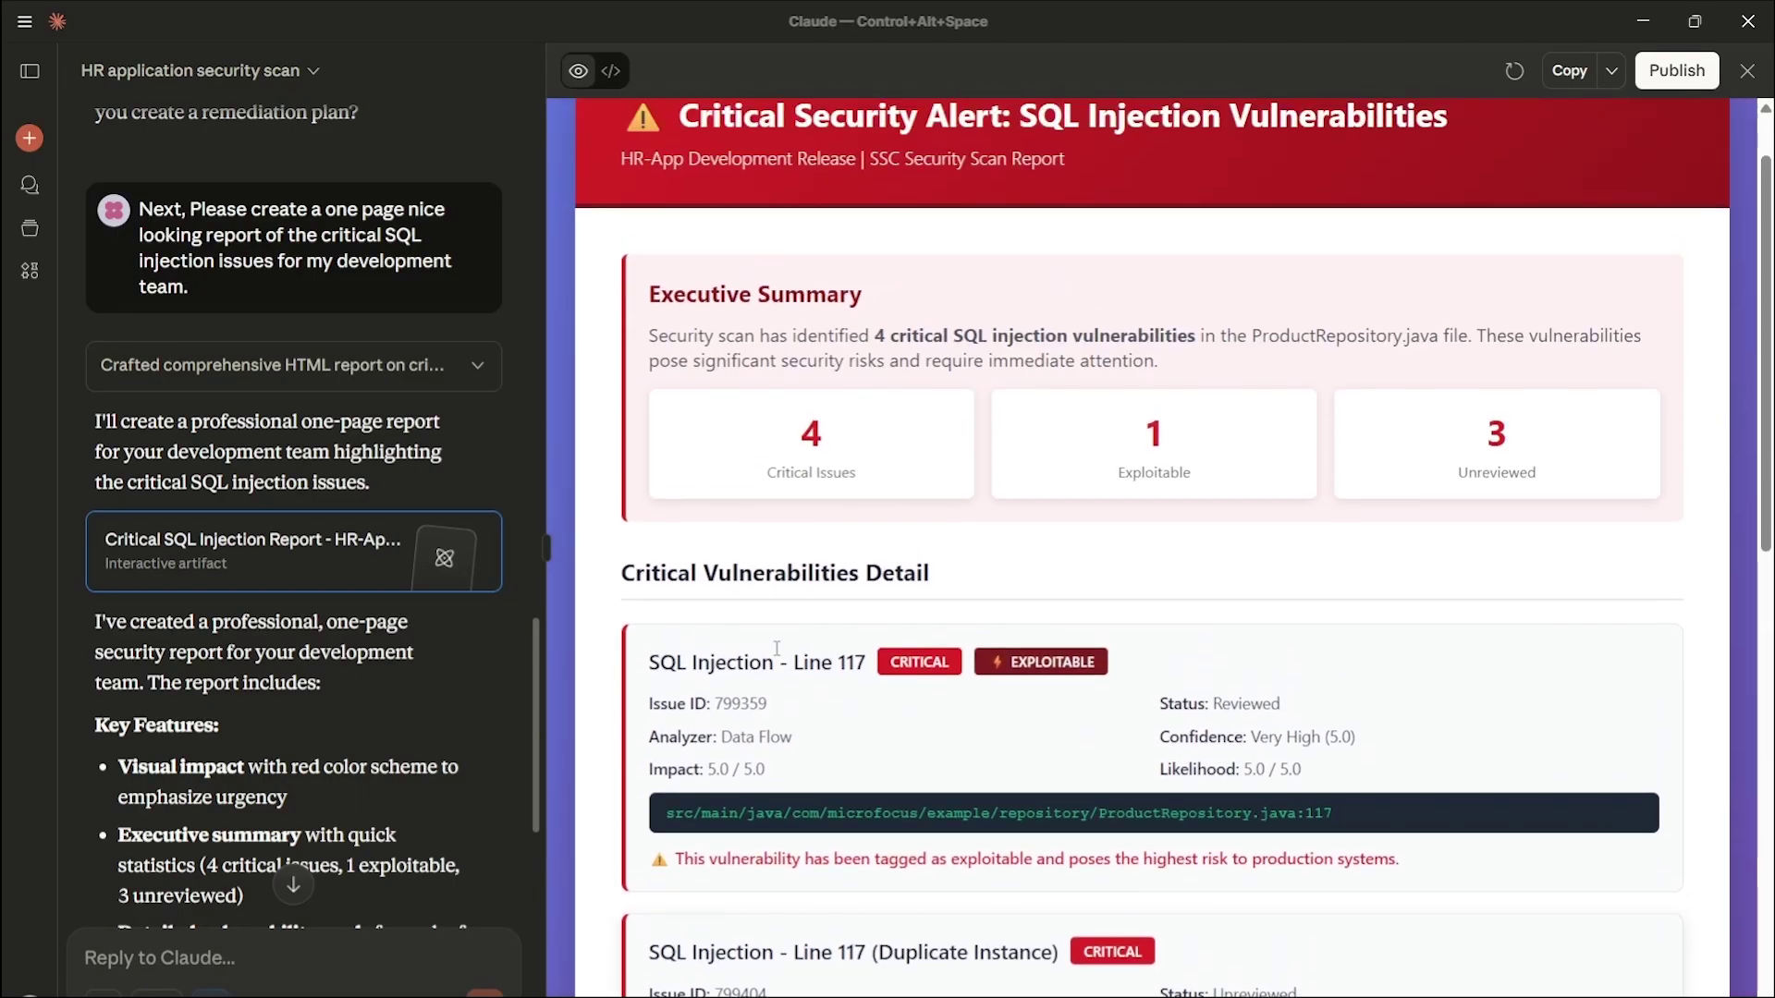
{"action": "scroll", "coordinate": [776, 647], "scroll_direction": "up", "scroll_amount": 1}
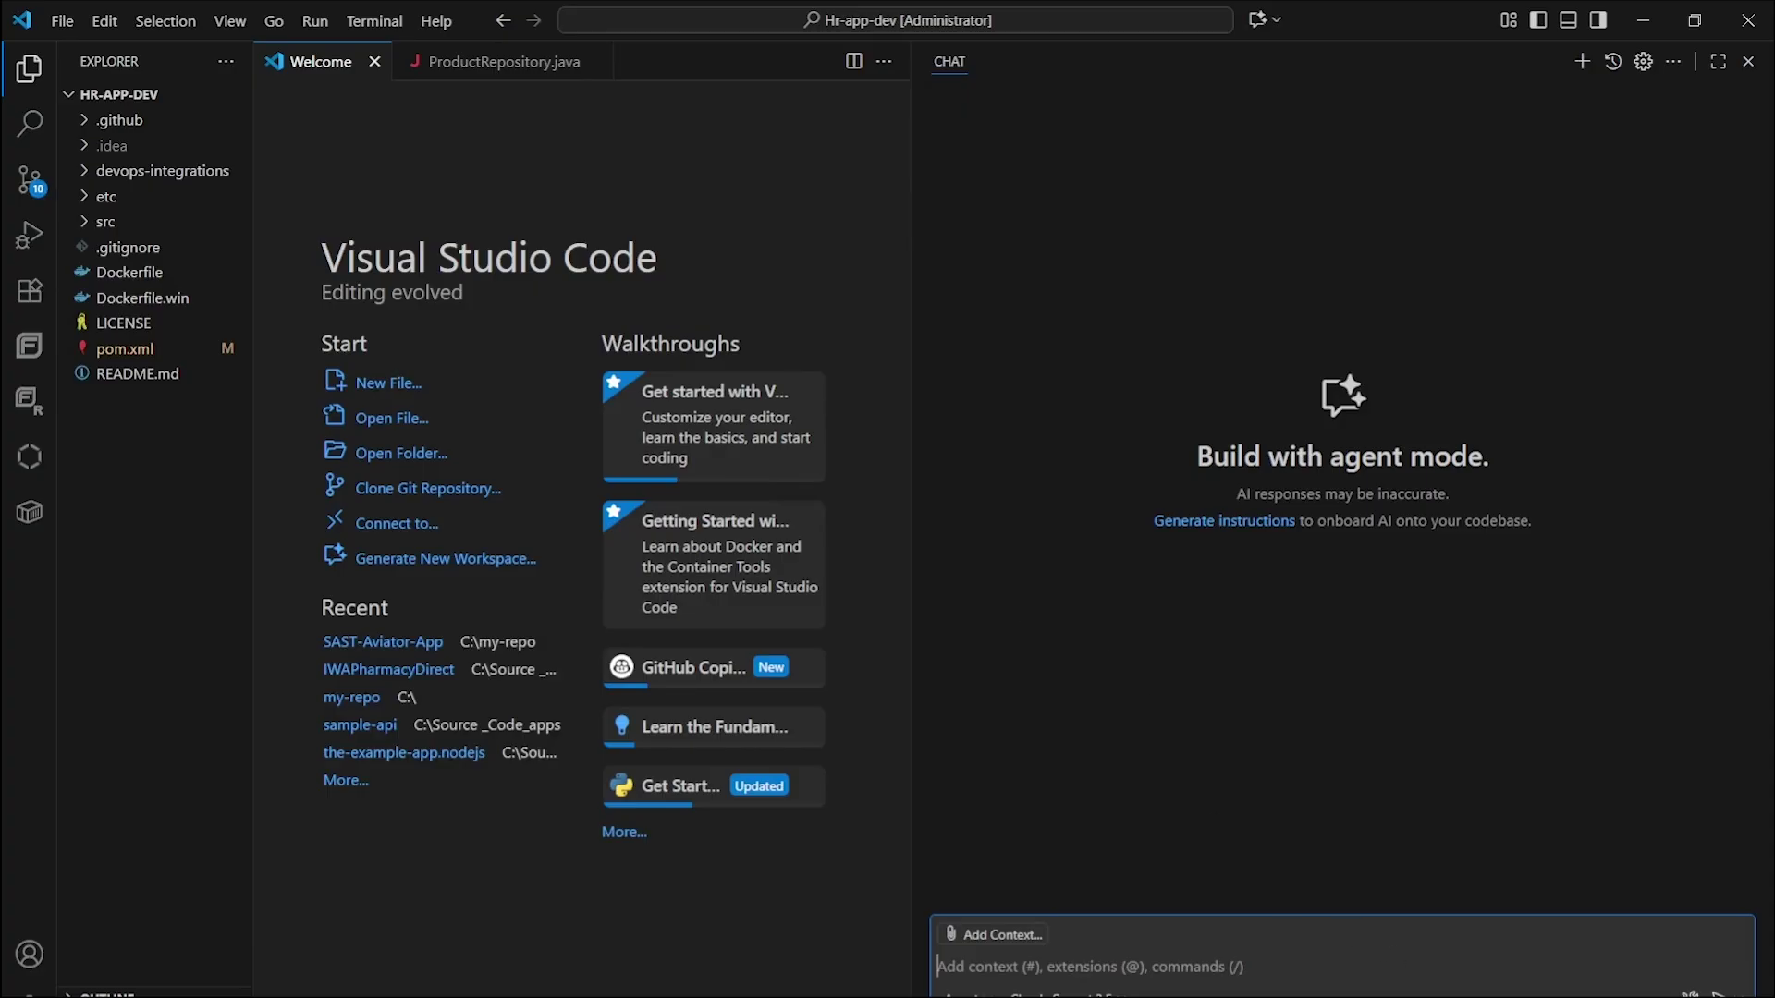
{"action": "left_click", "coordinate": [1689, 993]}
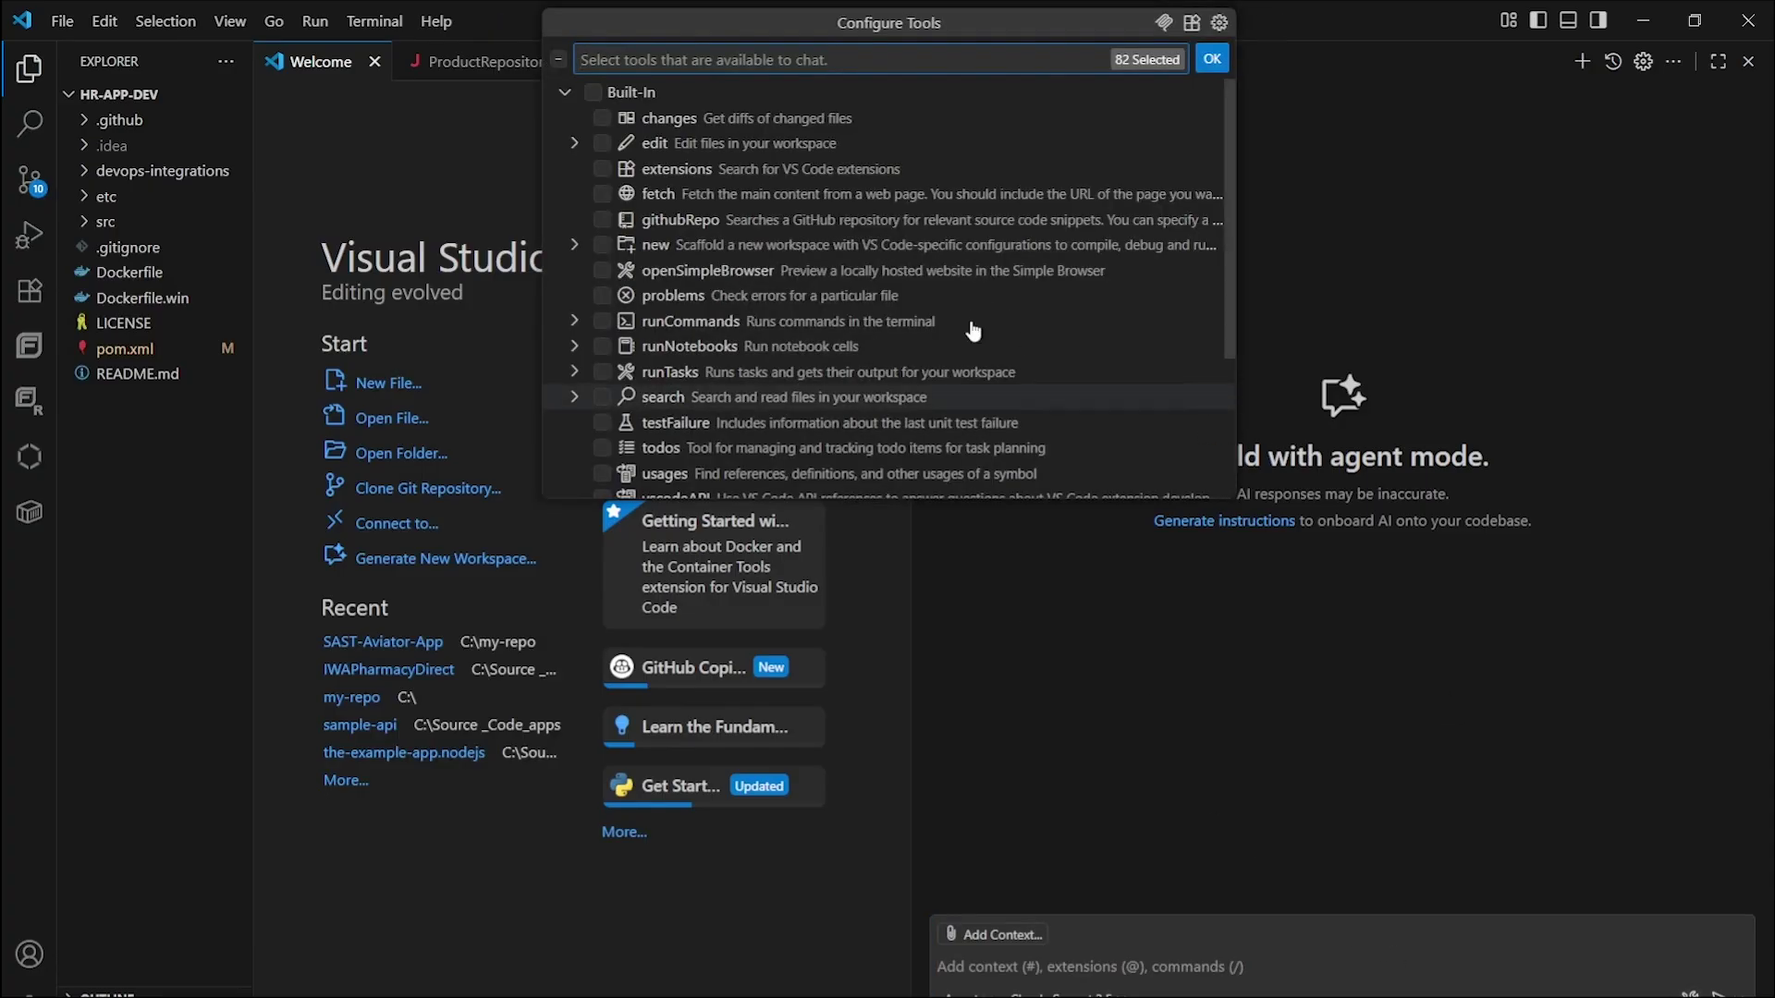
{"action": "scroll", "coordinate": [972, 332], "scroll_direction": "down", "scroll_amount": 2}
{"action": "scroll", "coordinate": [971, 348], "scroll_direction": "down", "scroll_amount": 2}
{"action": "scroll", "coordinate": [974, 374], "scroll_direction": "down", "scroll_amount": 2}
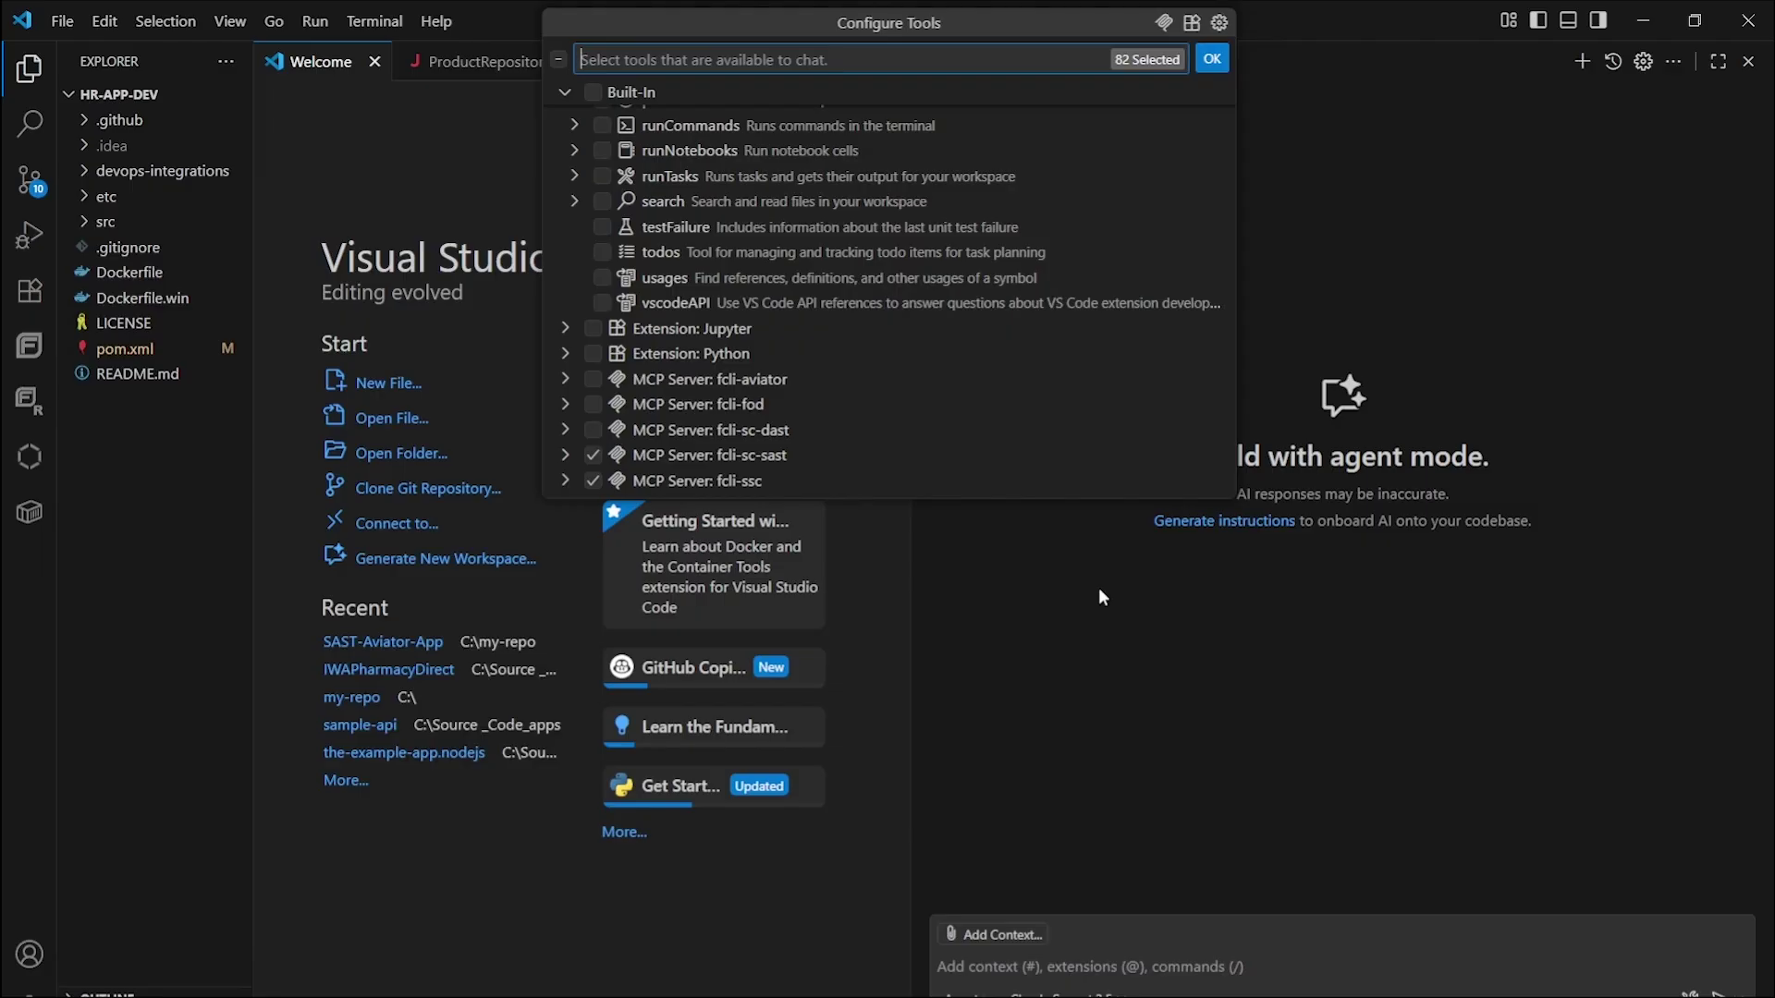
{"action": "left_click", "coordinate": [1099, 596]}
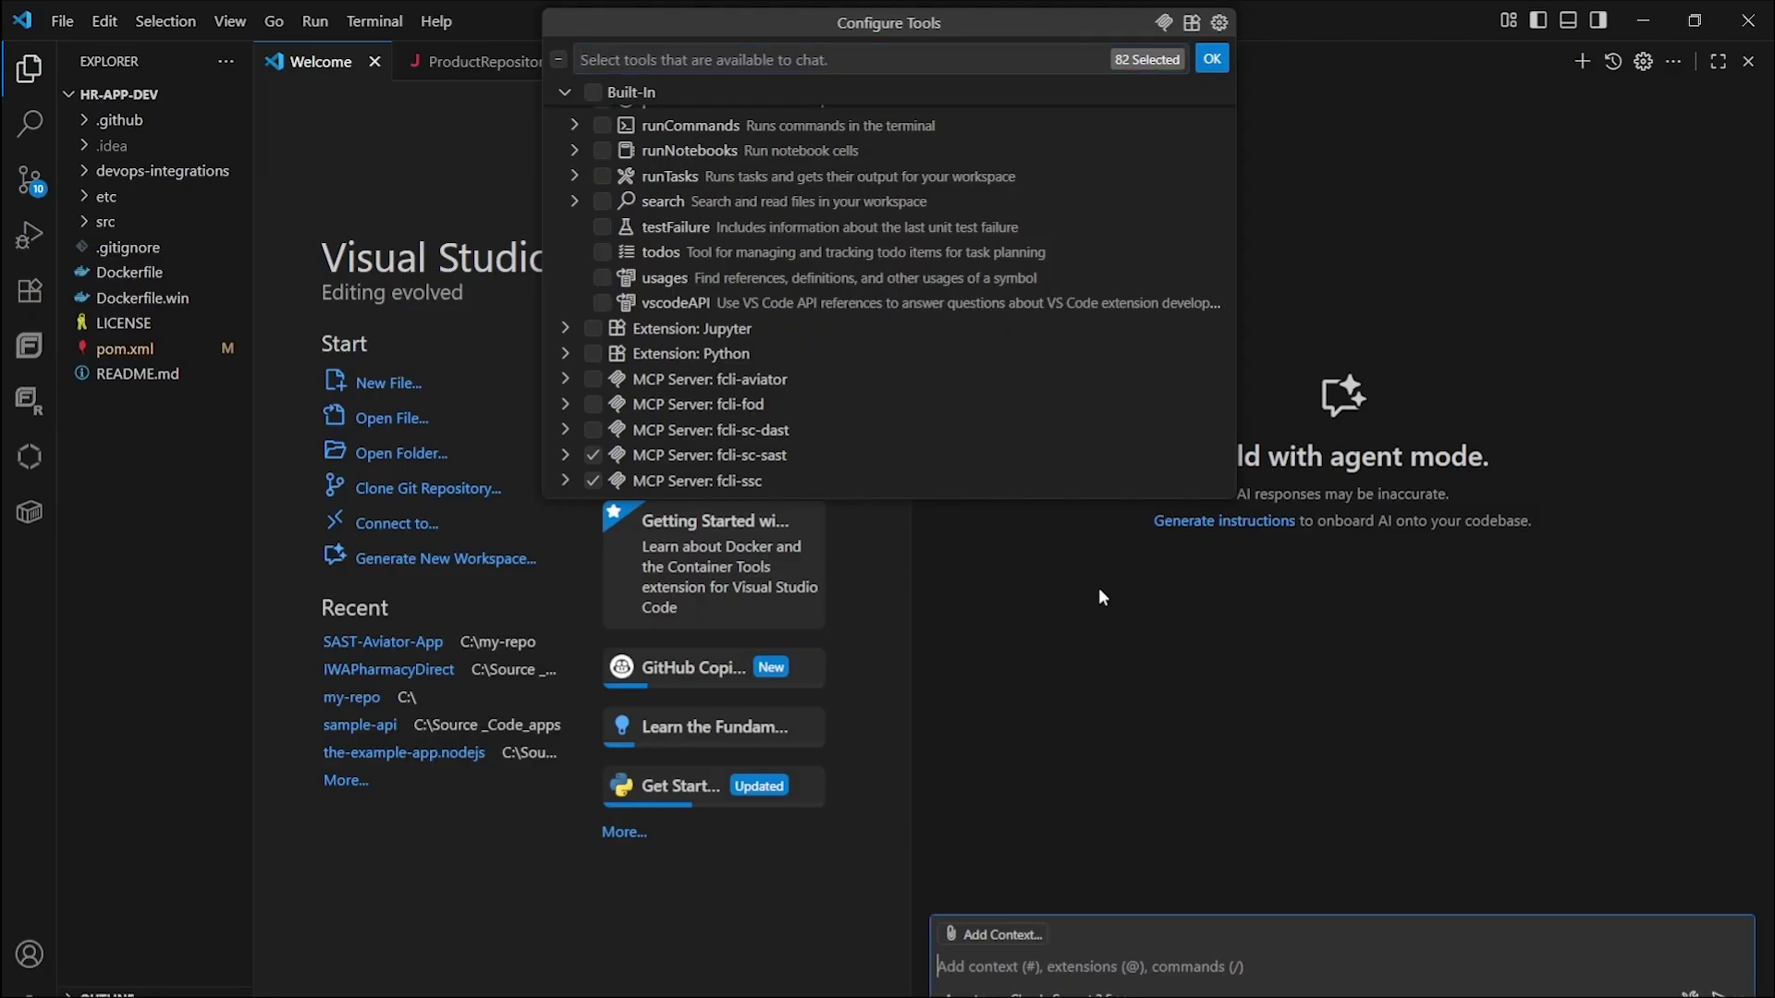
{"action": "left_click", "coordinate": [1214, 62]}
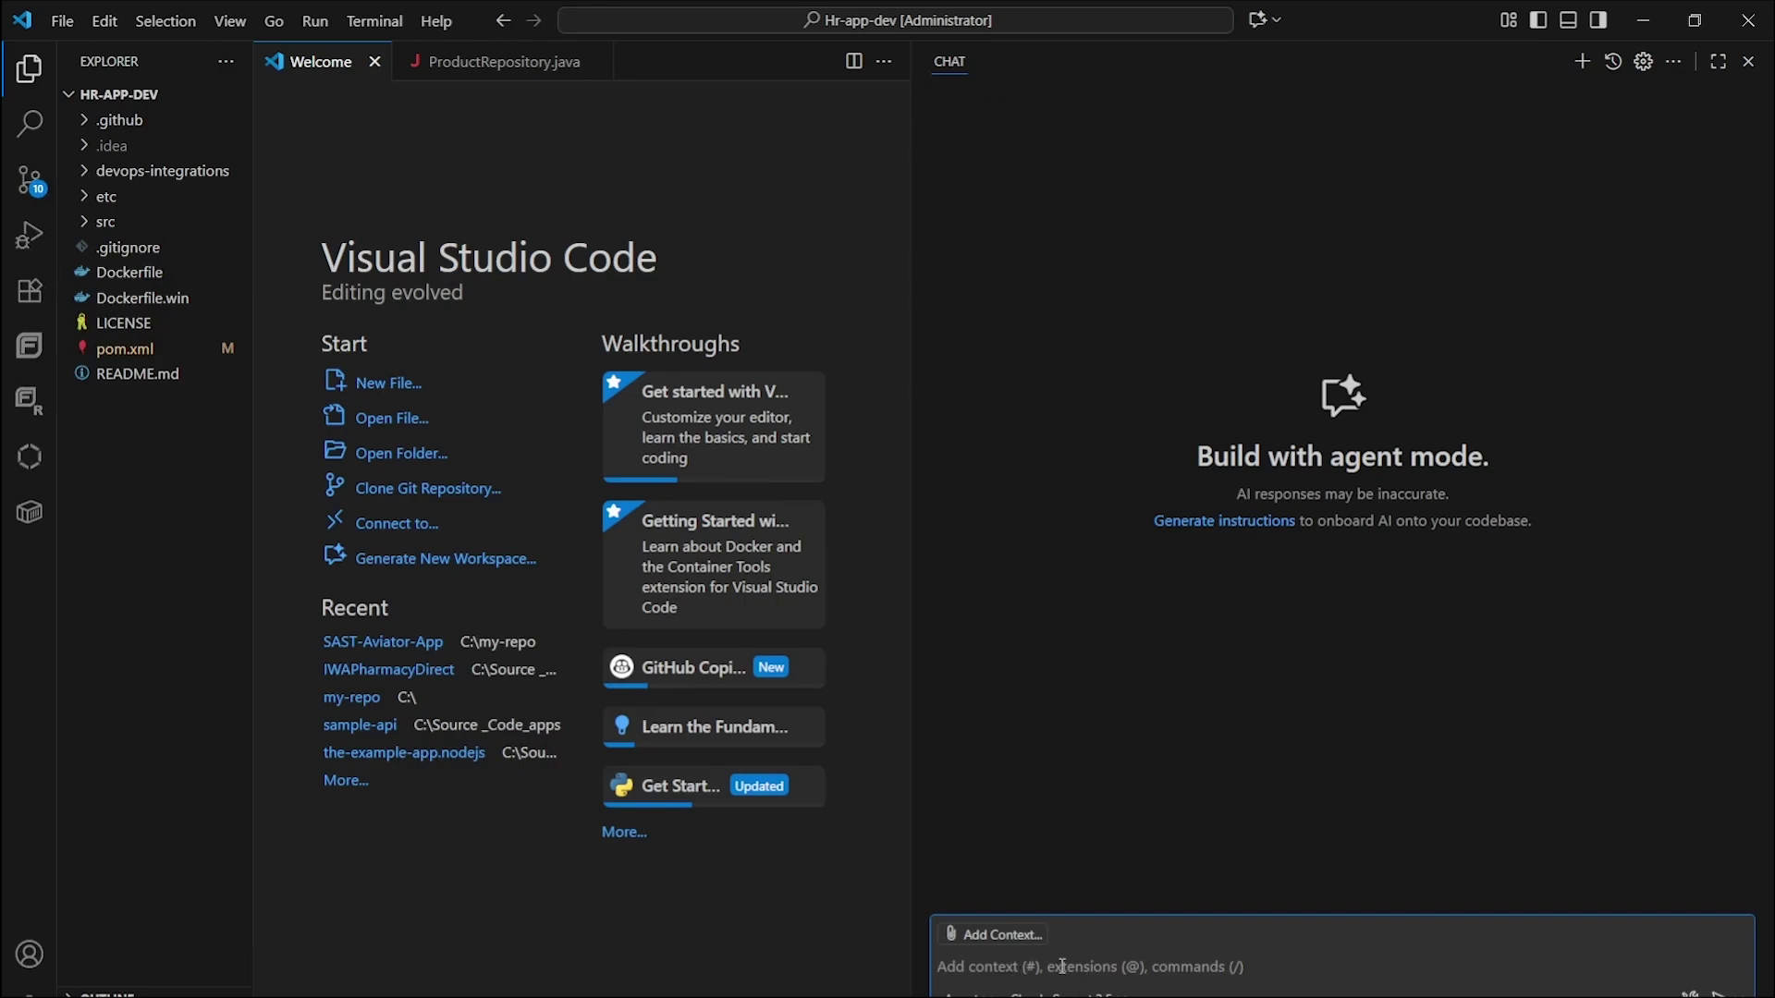
{"action": "type", "text": "Can you access our HR application dev release scan results from SSC and Tell me if we have SQL injection issues?"}
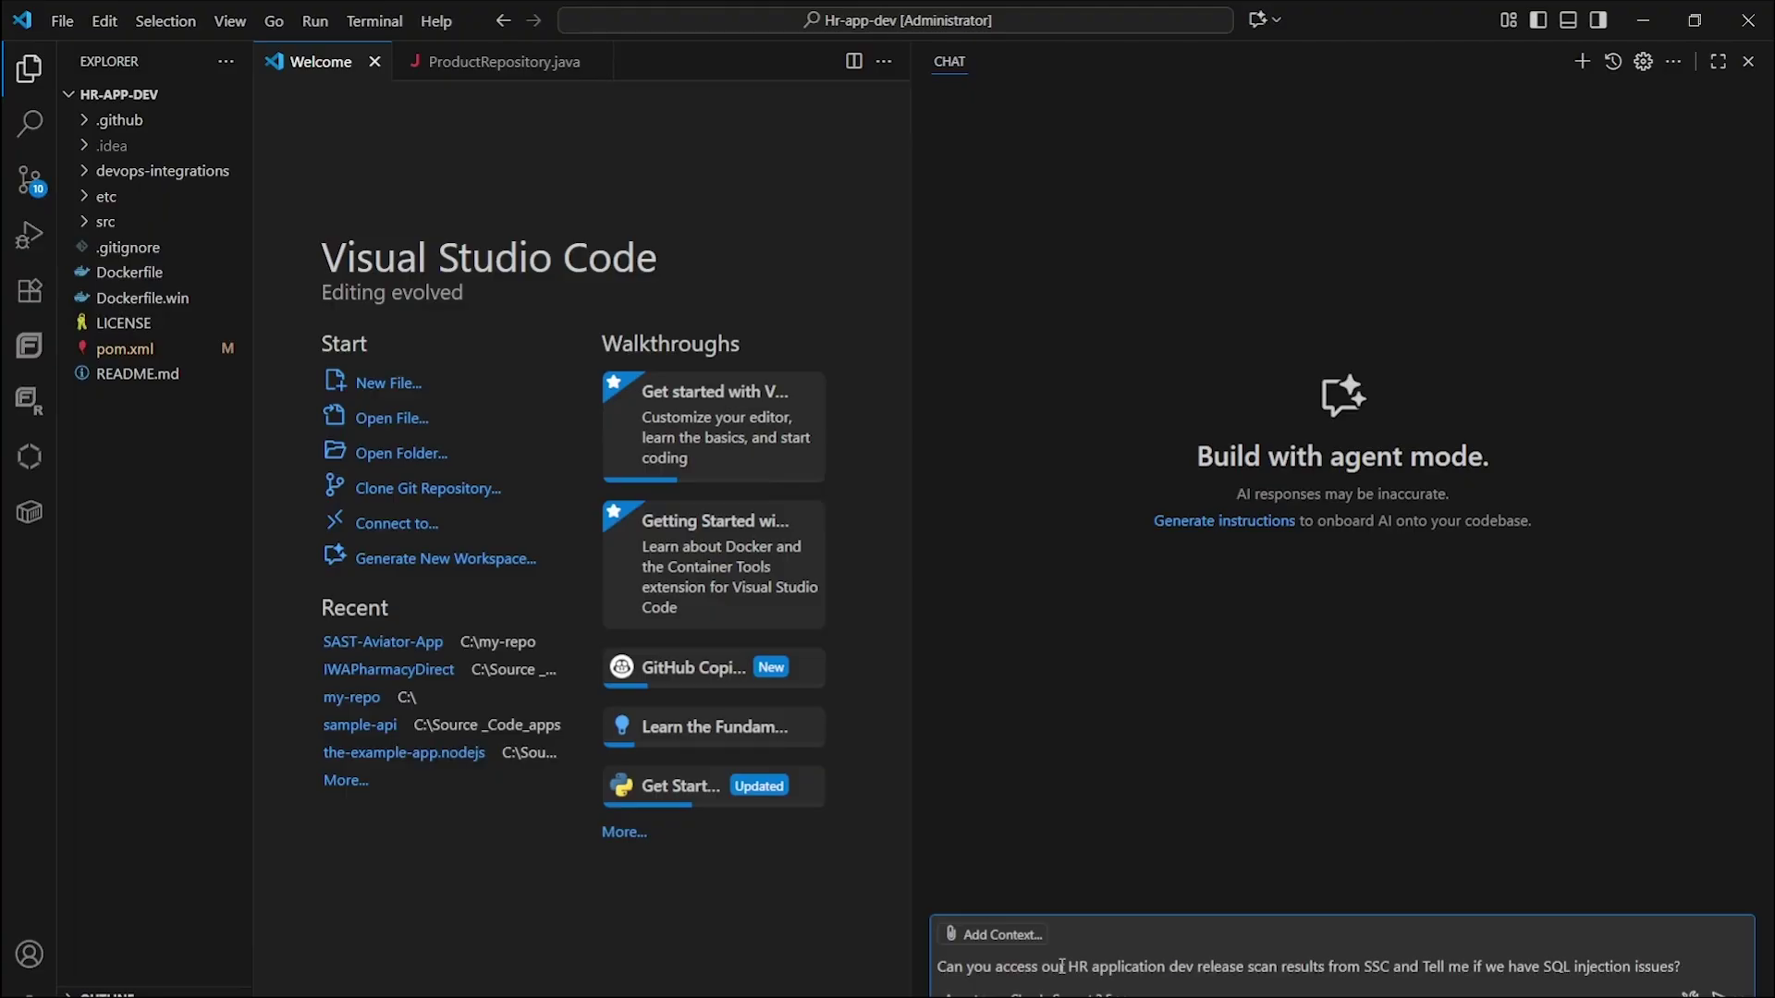
- Ask the agent about SQL injection issues in the HR app dev release's SSC scan results
{"action": "key", "text": "Return"}
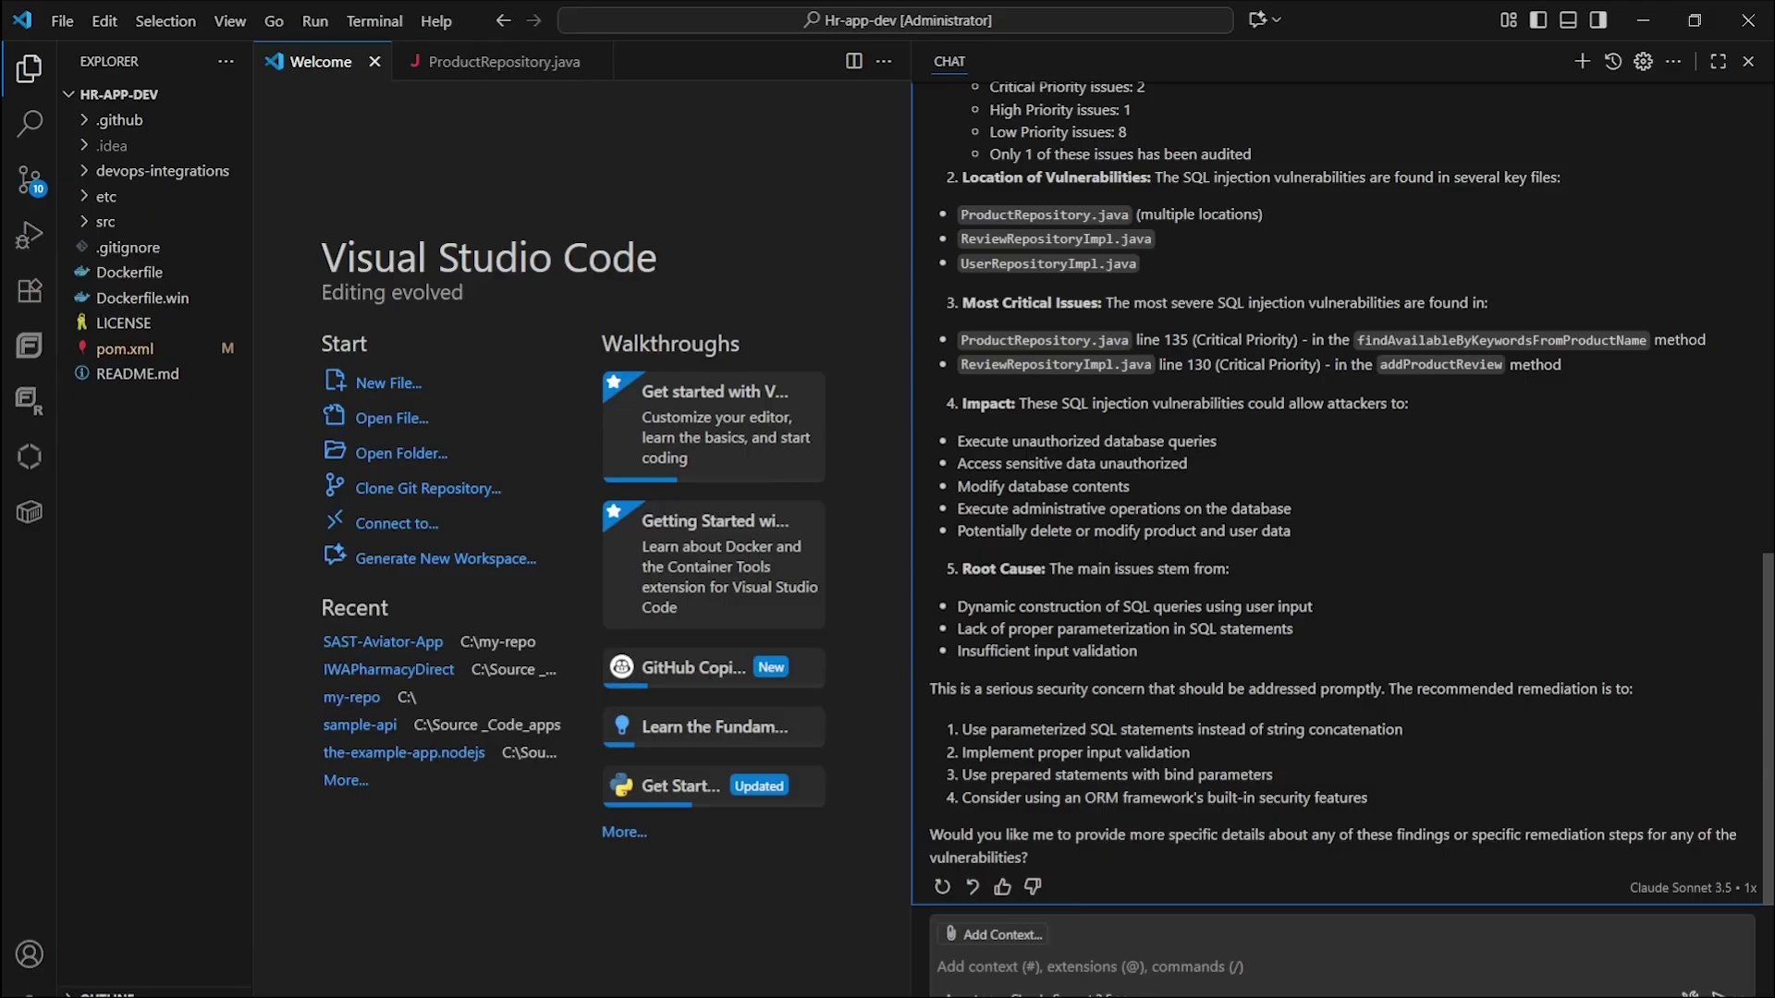
- Ask the agent to detail the critical SQL injection issues, their entry points and dangers
{"action": "left_click", "coordinate": [1227, 967]}
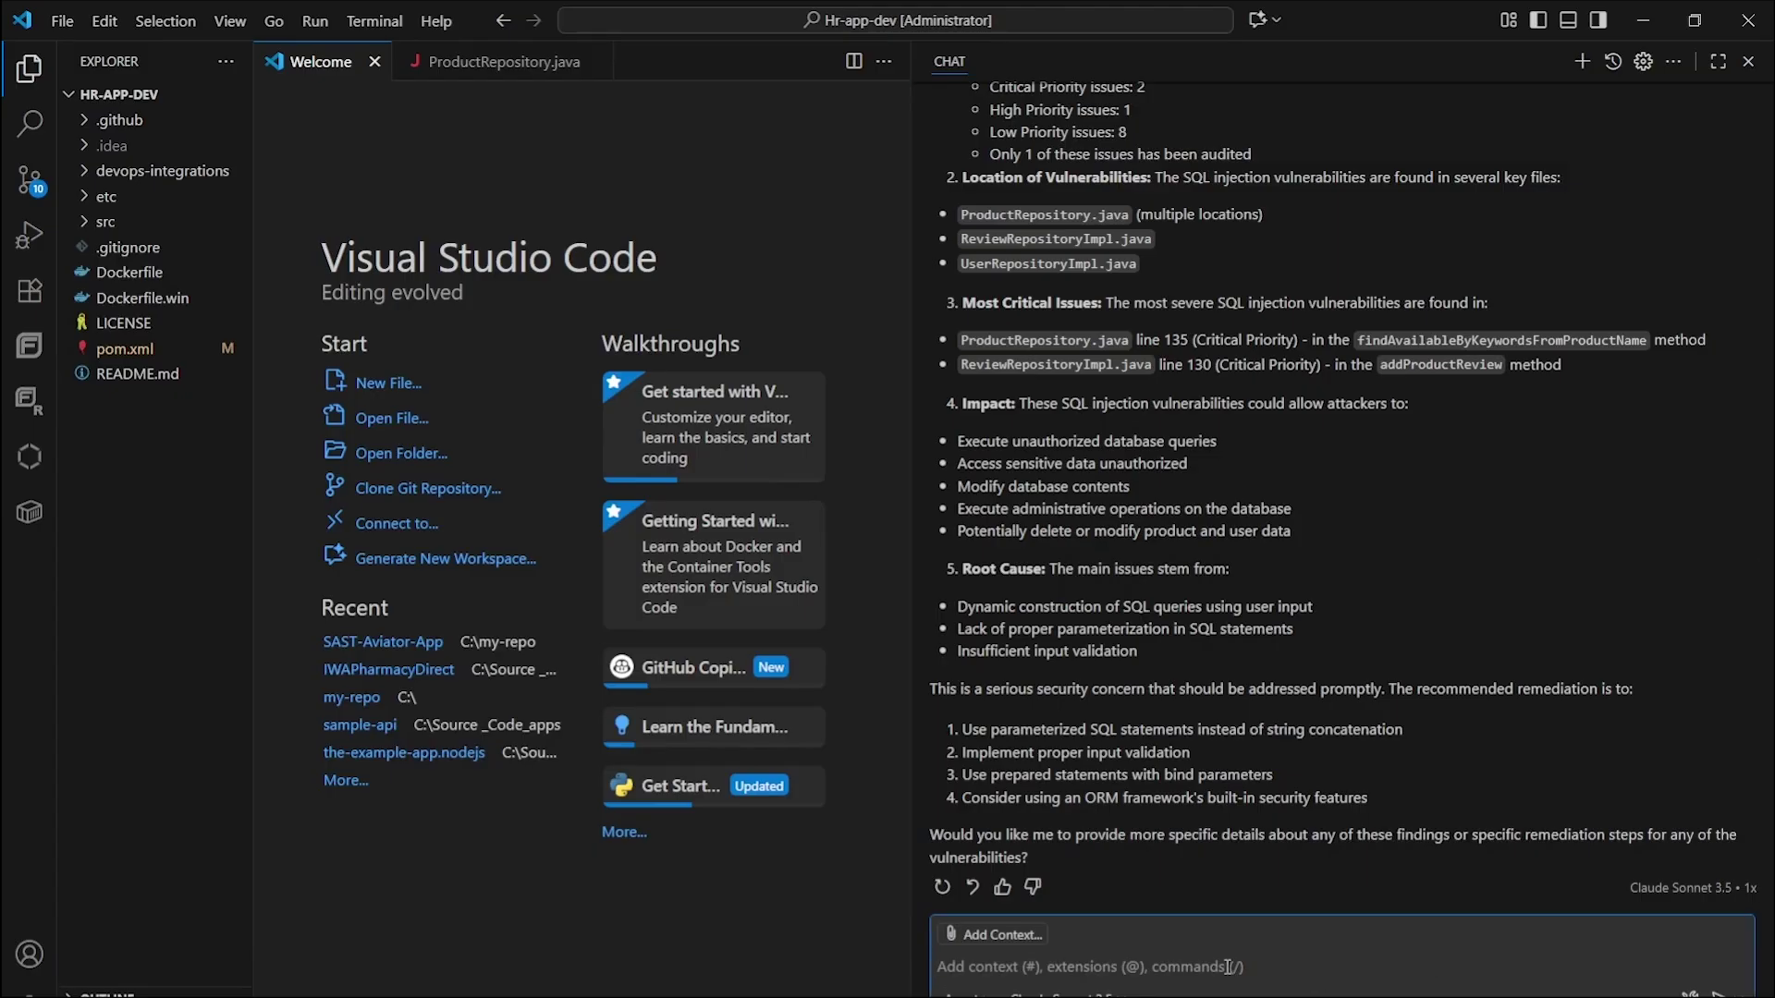
{"action": "type", "text": "Could you please understand these issues especially the critical sql injection ones?"}
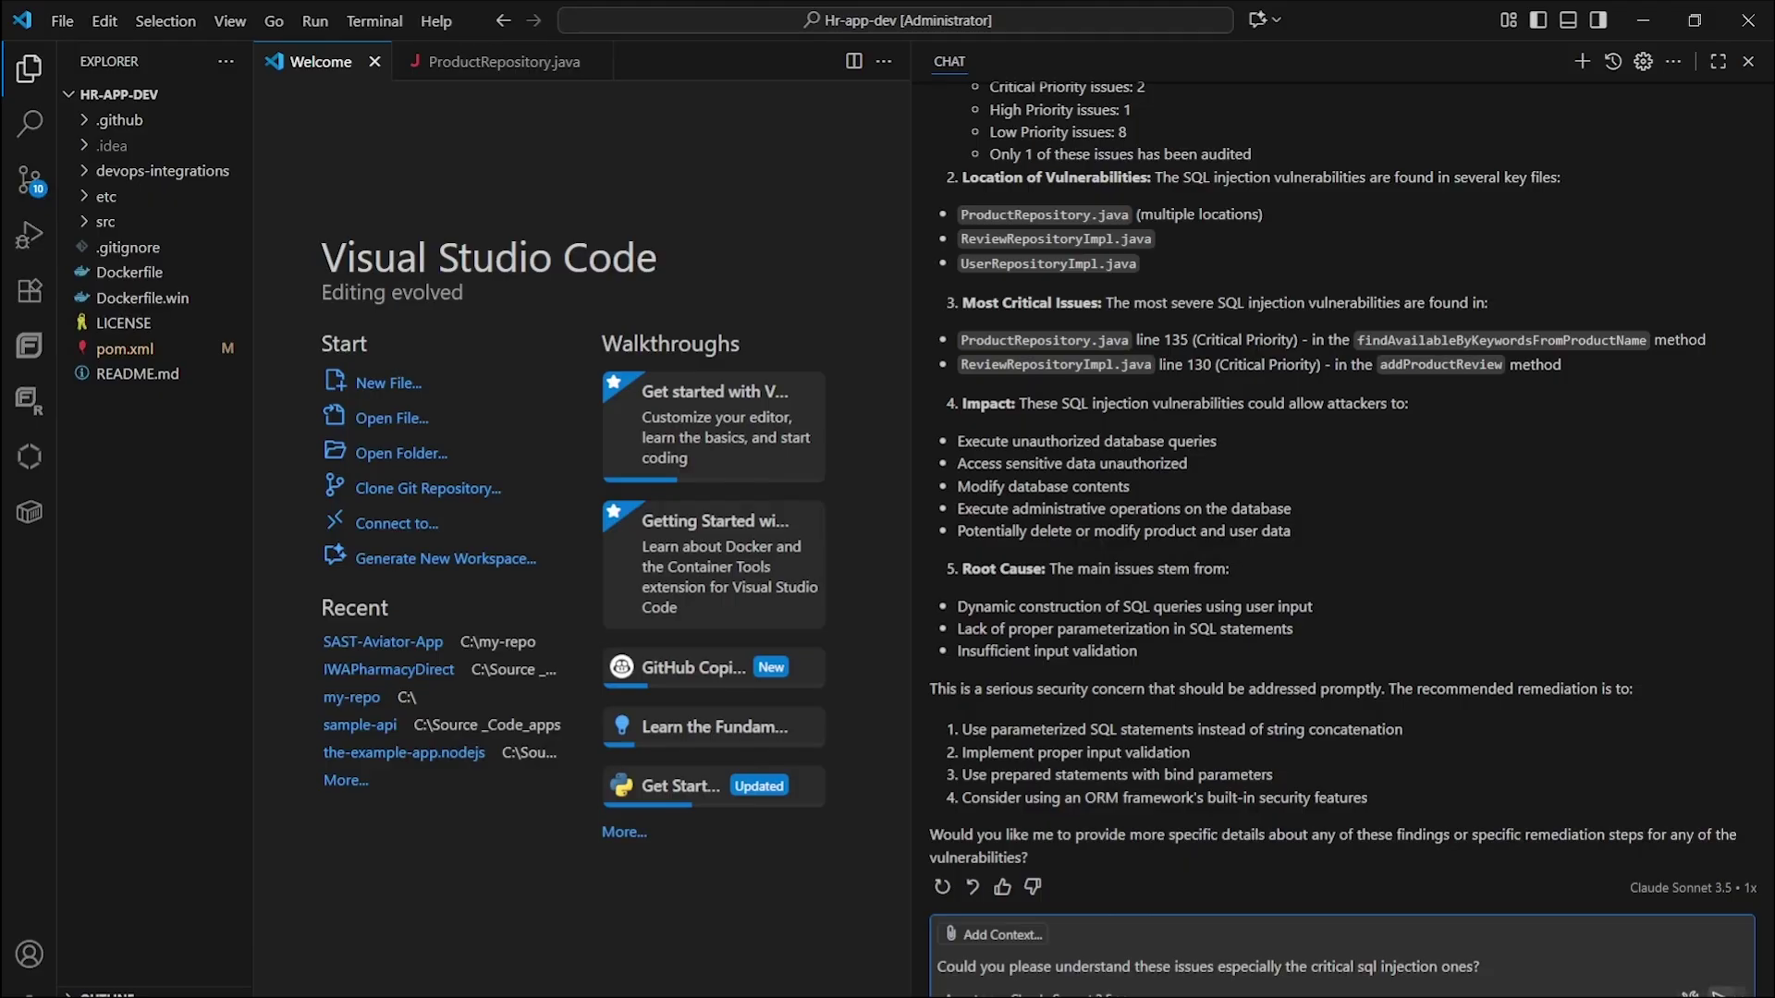
{"action": "left_click", "coordinate": [1720, 994]}
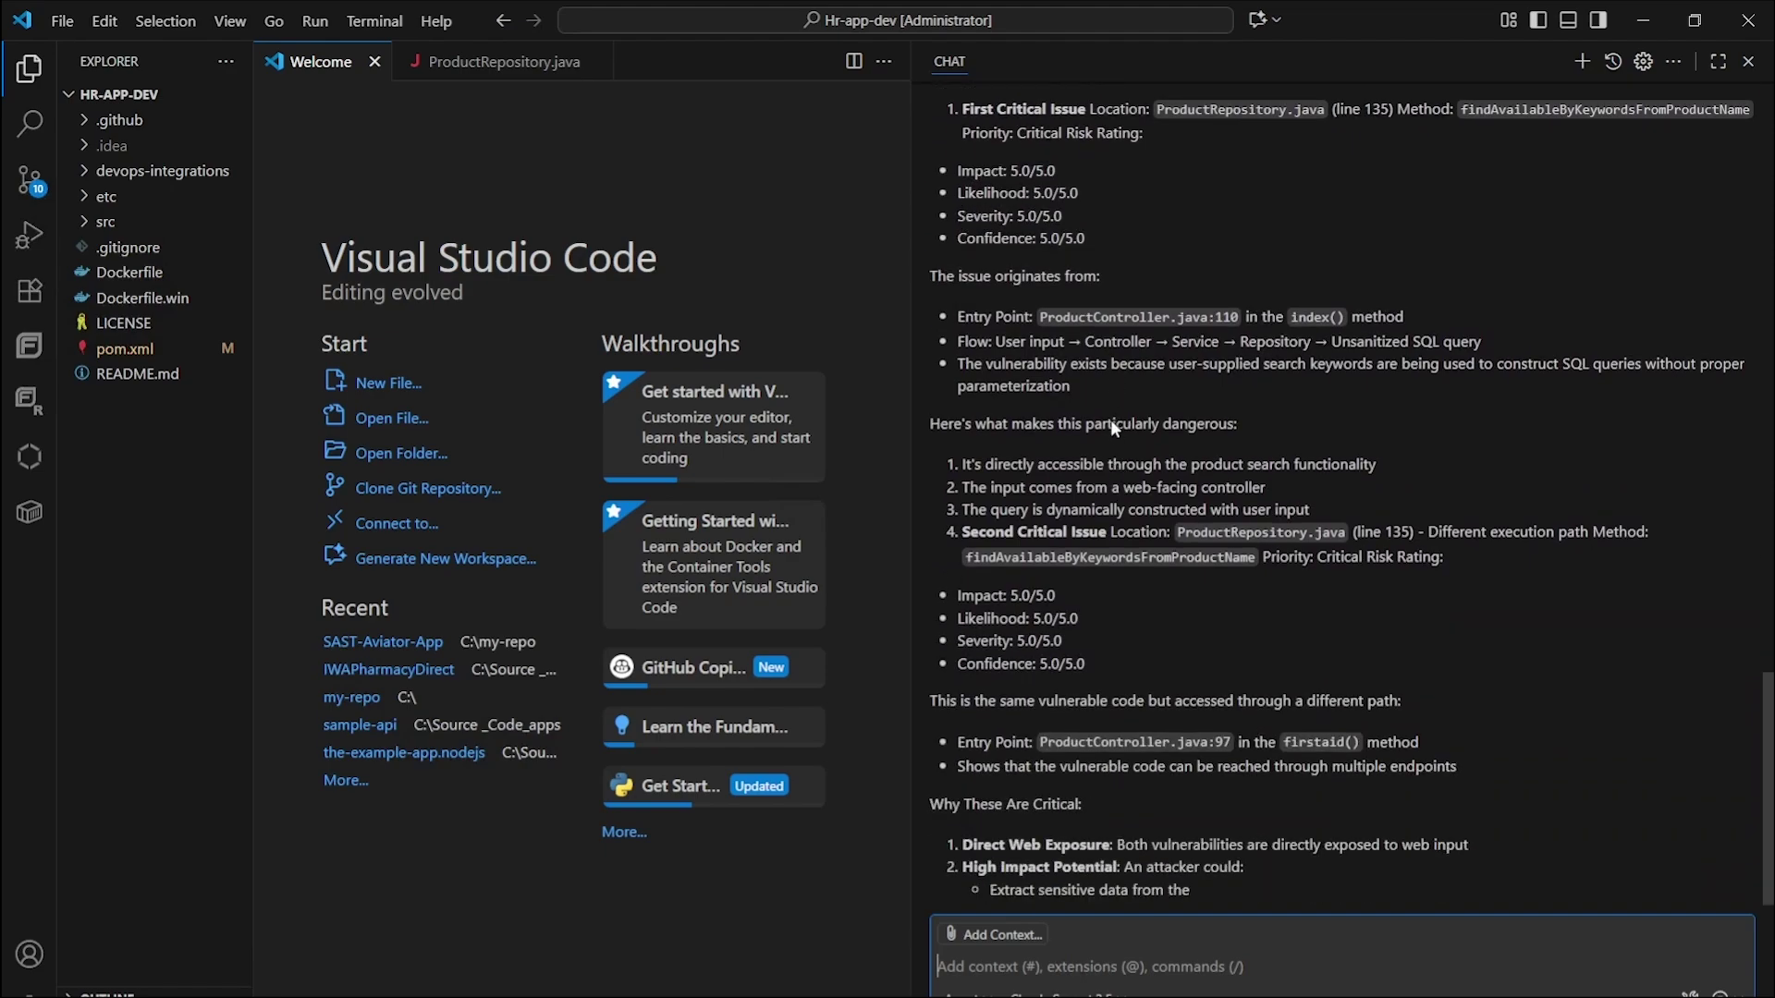
{"action": "scroll", "coordinate": [1119, 415], "scroll_direction": "up", "scroll_amount": 5}
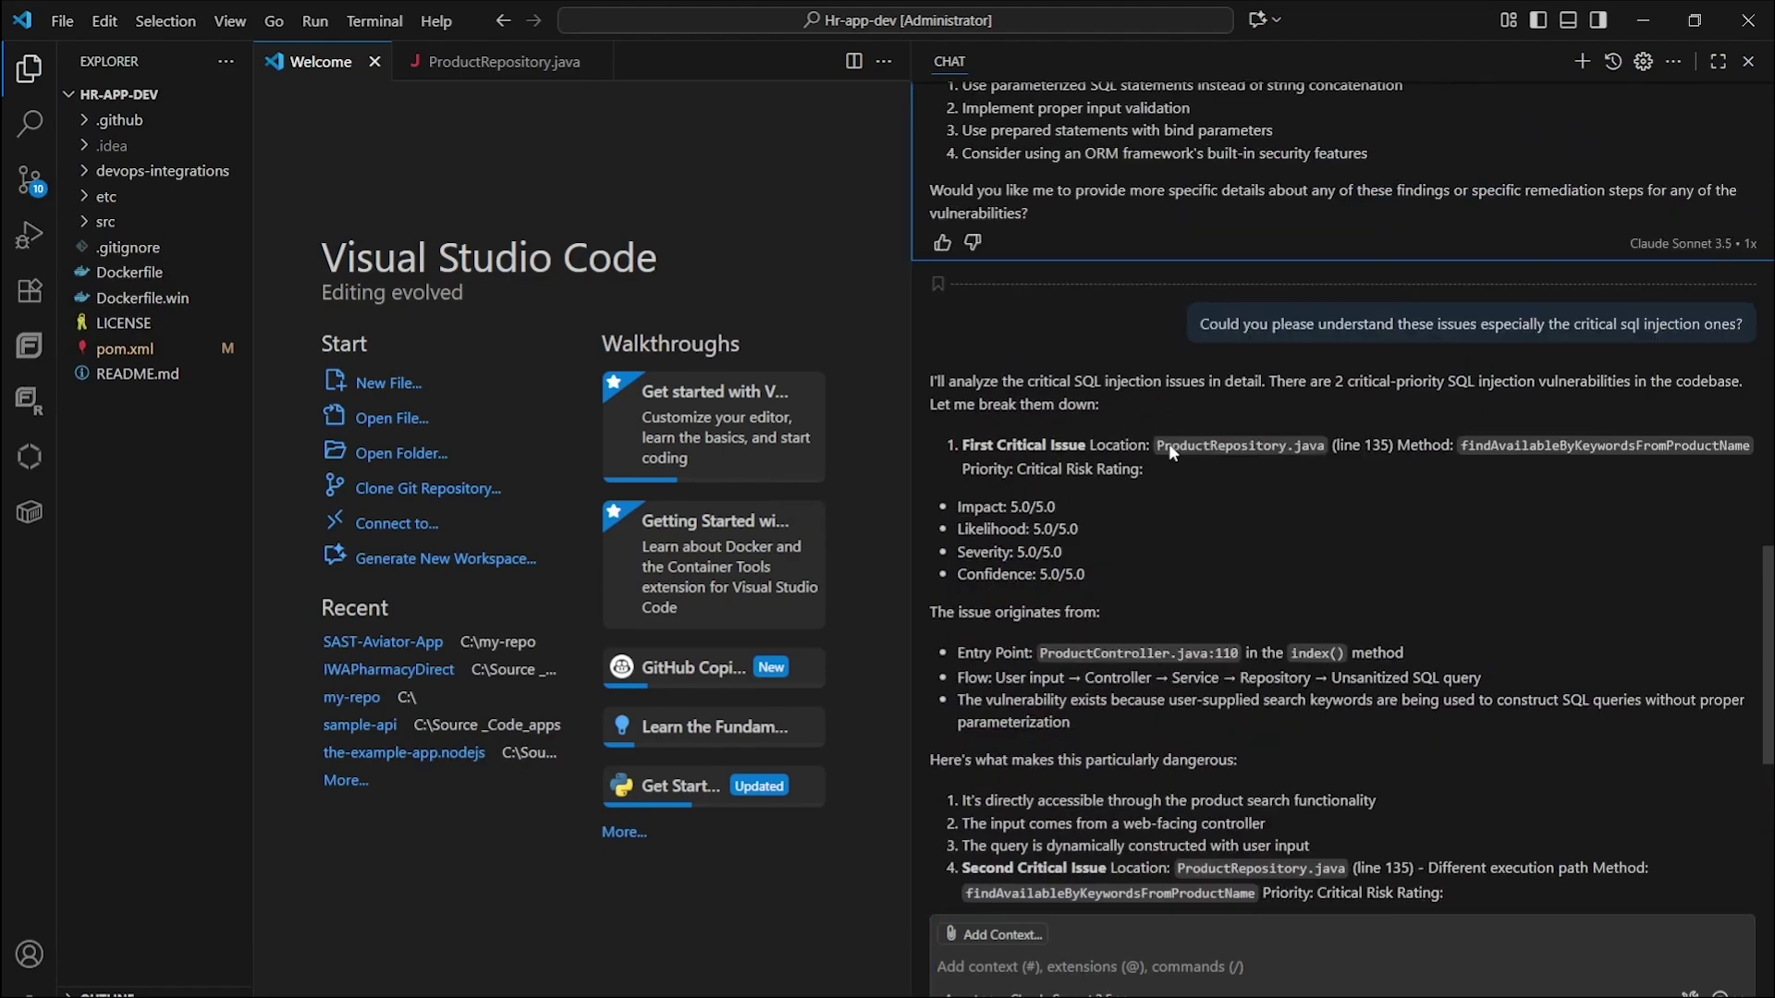
- Move through the agent's answer to the attack query example and parameterized-query remediation steps
{"action": "left_click_drag", "start_coordinate": [1126, 412], "coordinate": [1274, 452]}
{"action": "left_click", "coordinate": [1274, 453]}
{"action": "left_click", "coordinate": [1369, 486]}
{"action": "scroll", "coordinate": [1369, 487], "scroll_direction": "down", "scroll_amount": 1}
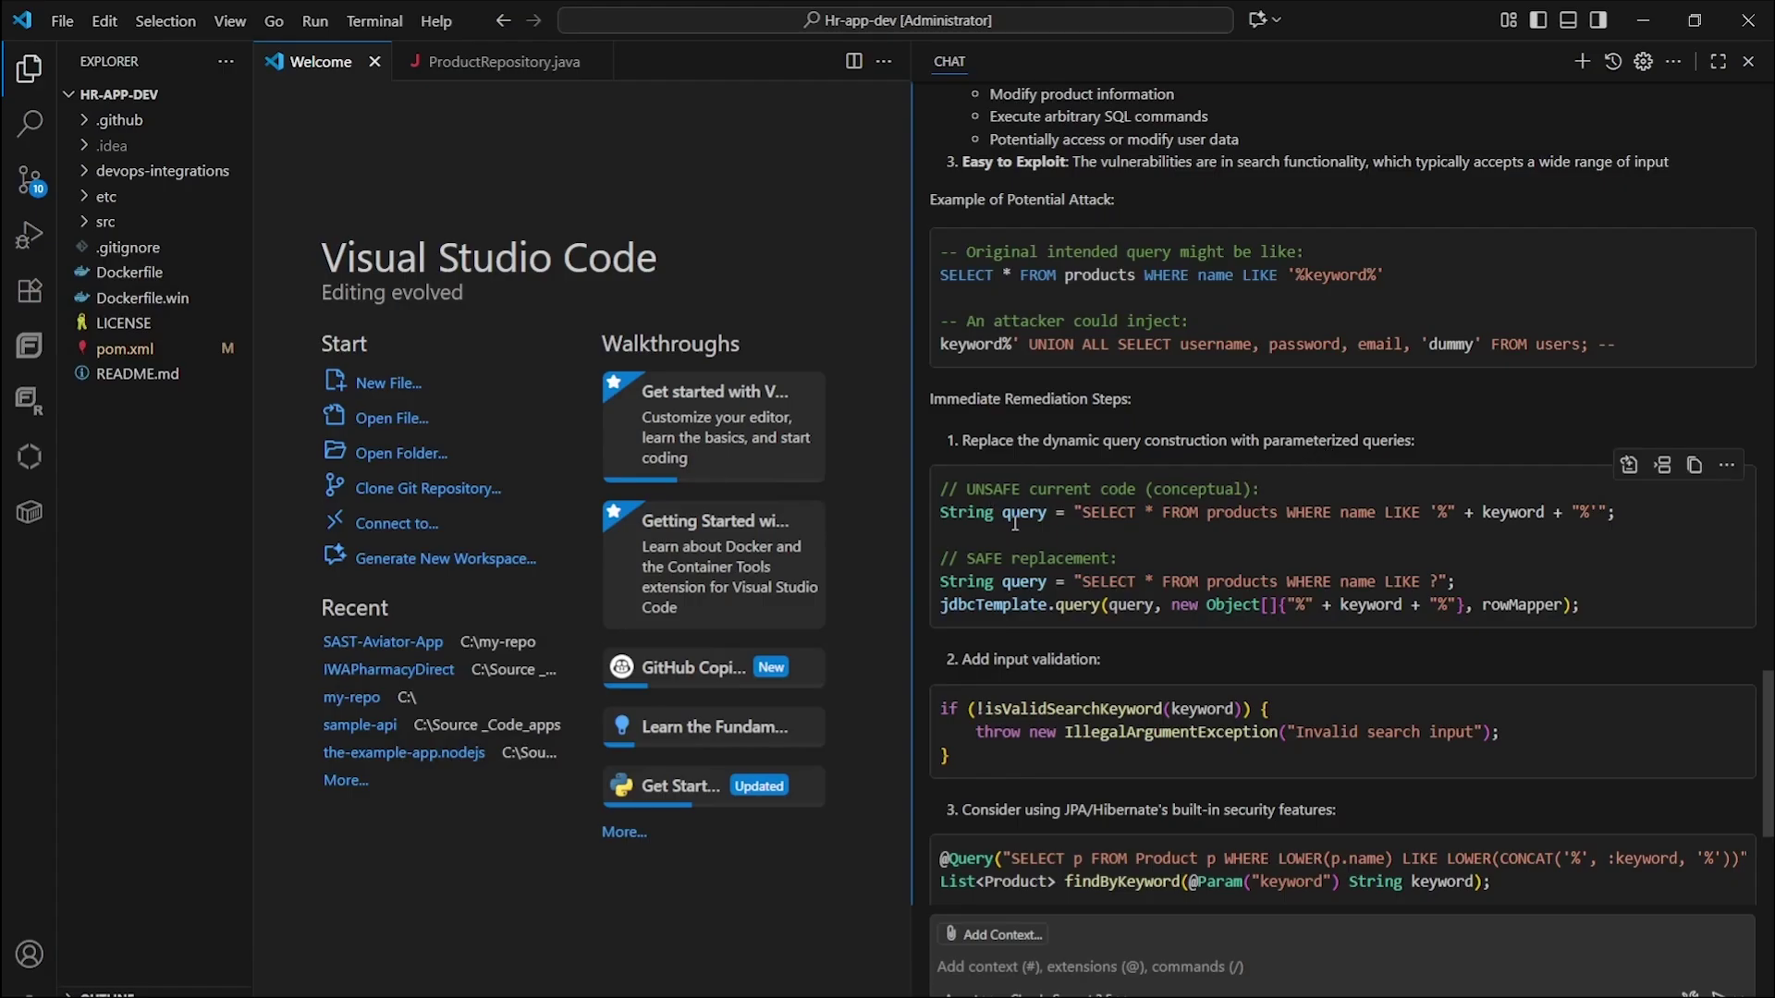
- Bring the ProductRepository.java editor tab into view beside the agent's remediation advice
{"action": "left_click", "coordinate": [489, 64]}
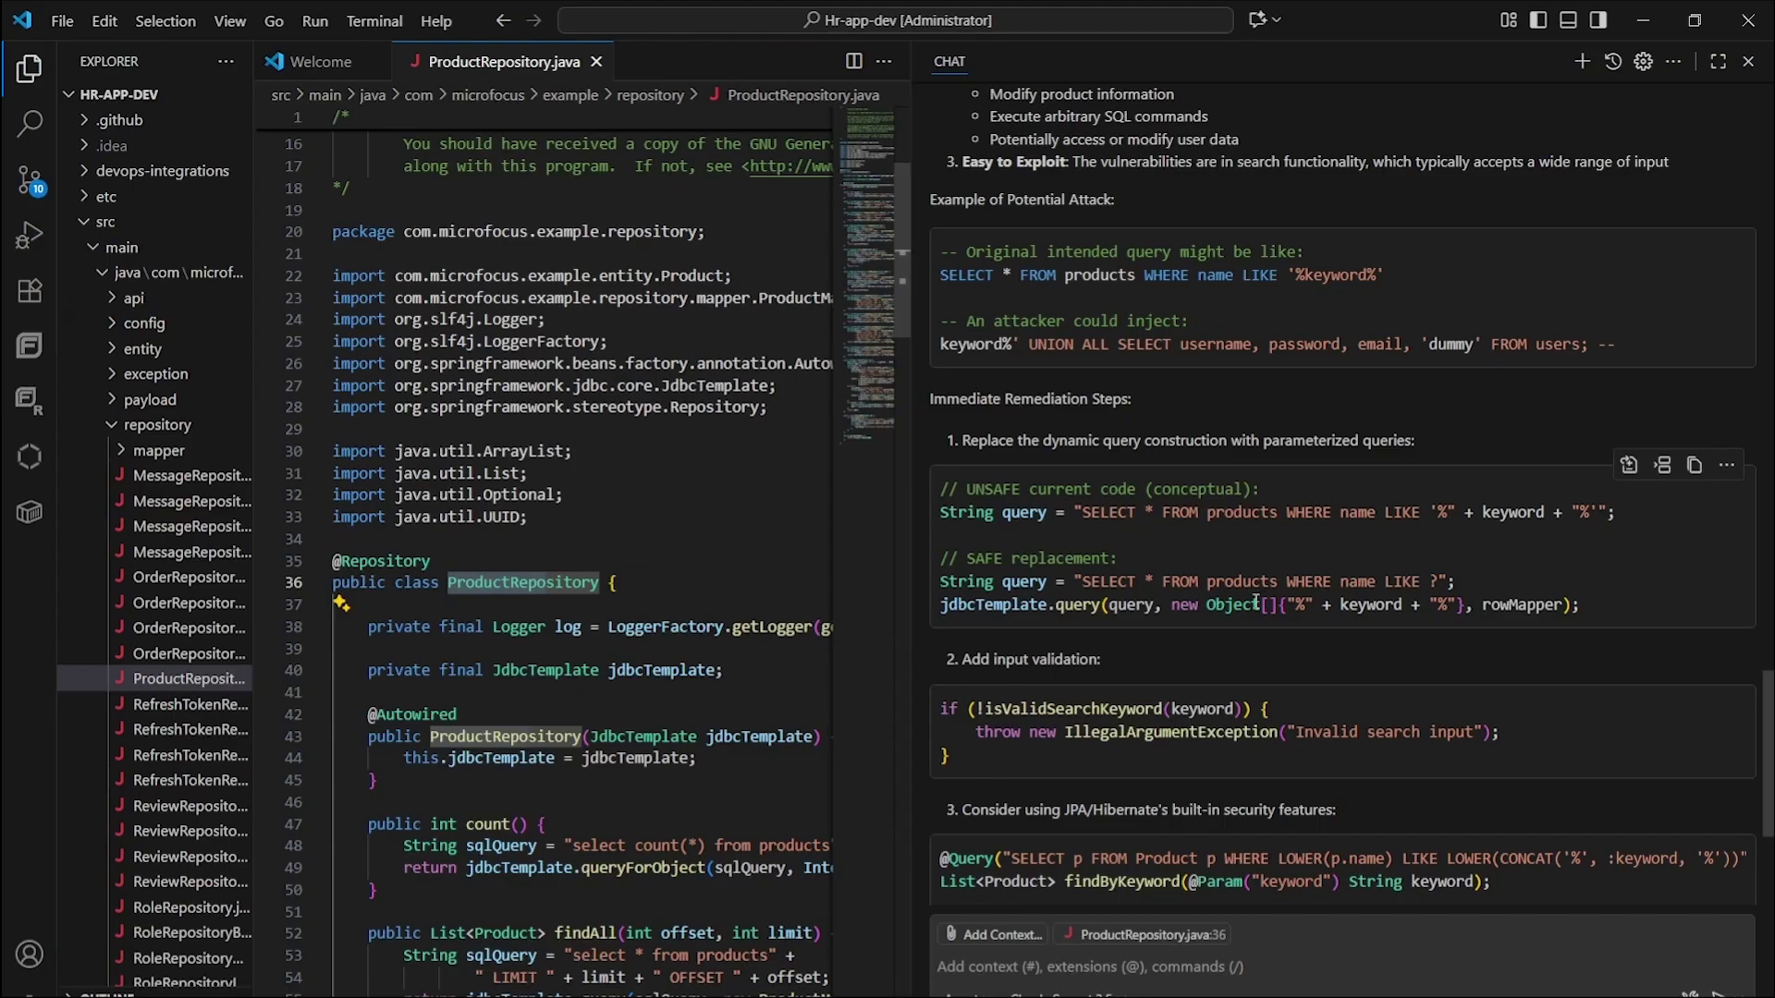
{"action": "scroll", "coordinate": [1118, 660], "scroll_direction": "down", "scroll_amount": 1}
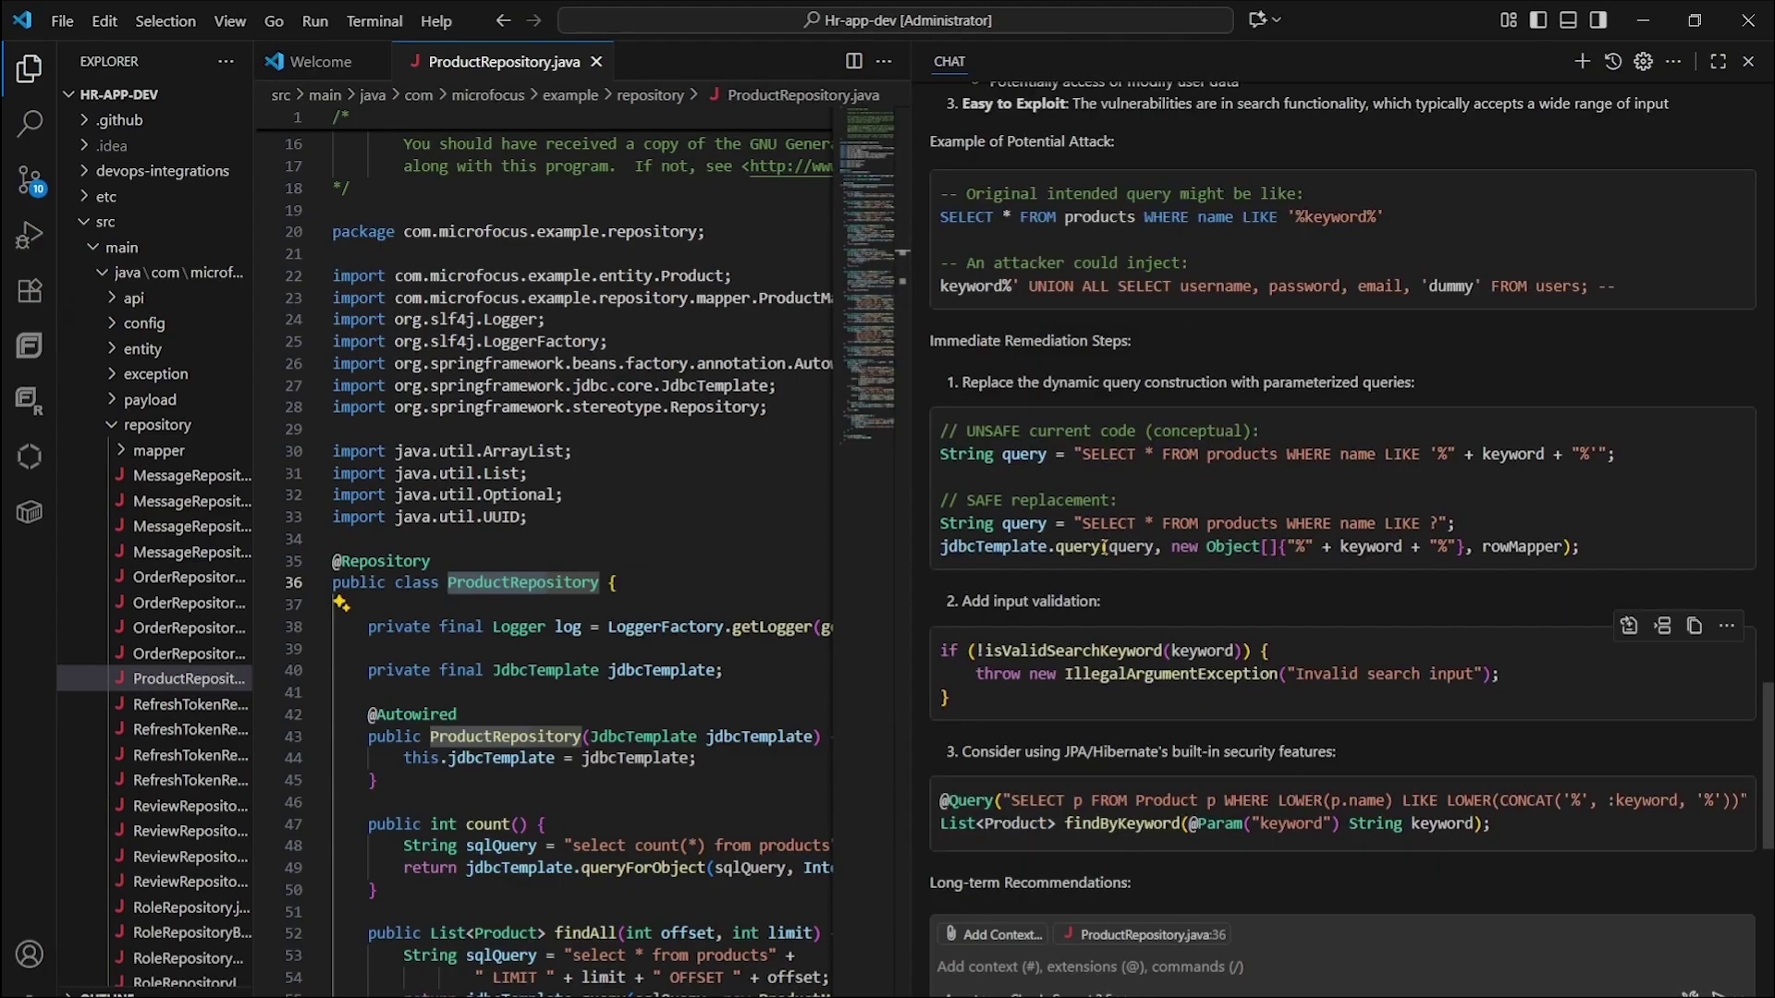
{"action": "scroll", "coordinate": [1126, 653], "scroll_direction": "down", "scroll_amount": 1}
{"action": "scroll", "coordinate": [1126, 653], "scroll_direction": "down", "scroll_amount": 1}
{"action": "scroll", "coordinate": [1125, 653], "scroll_direction": "down", "scroll_amount": 2}
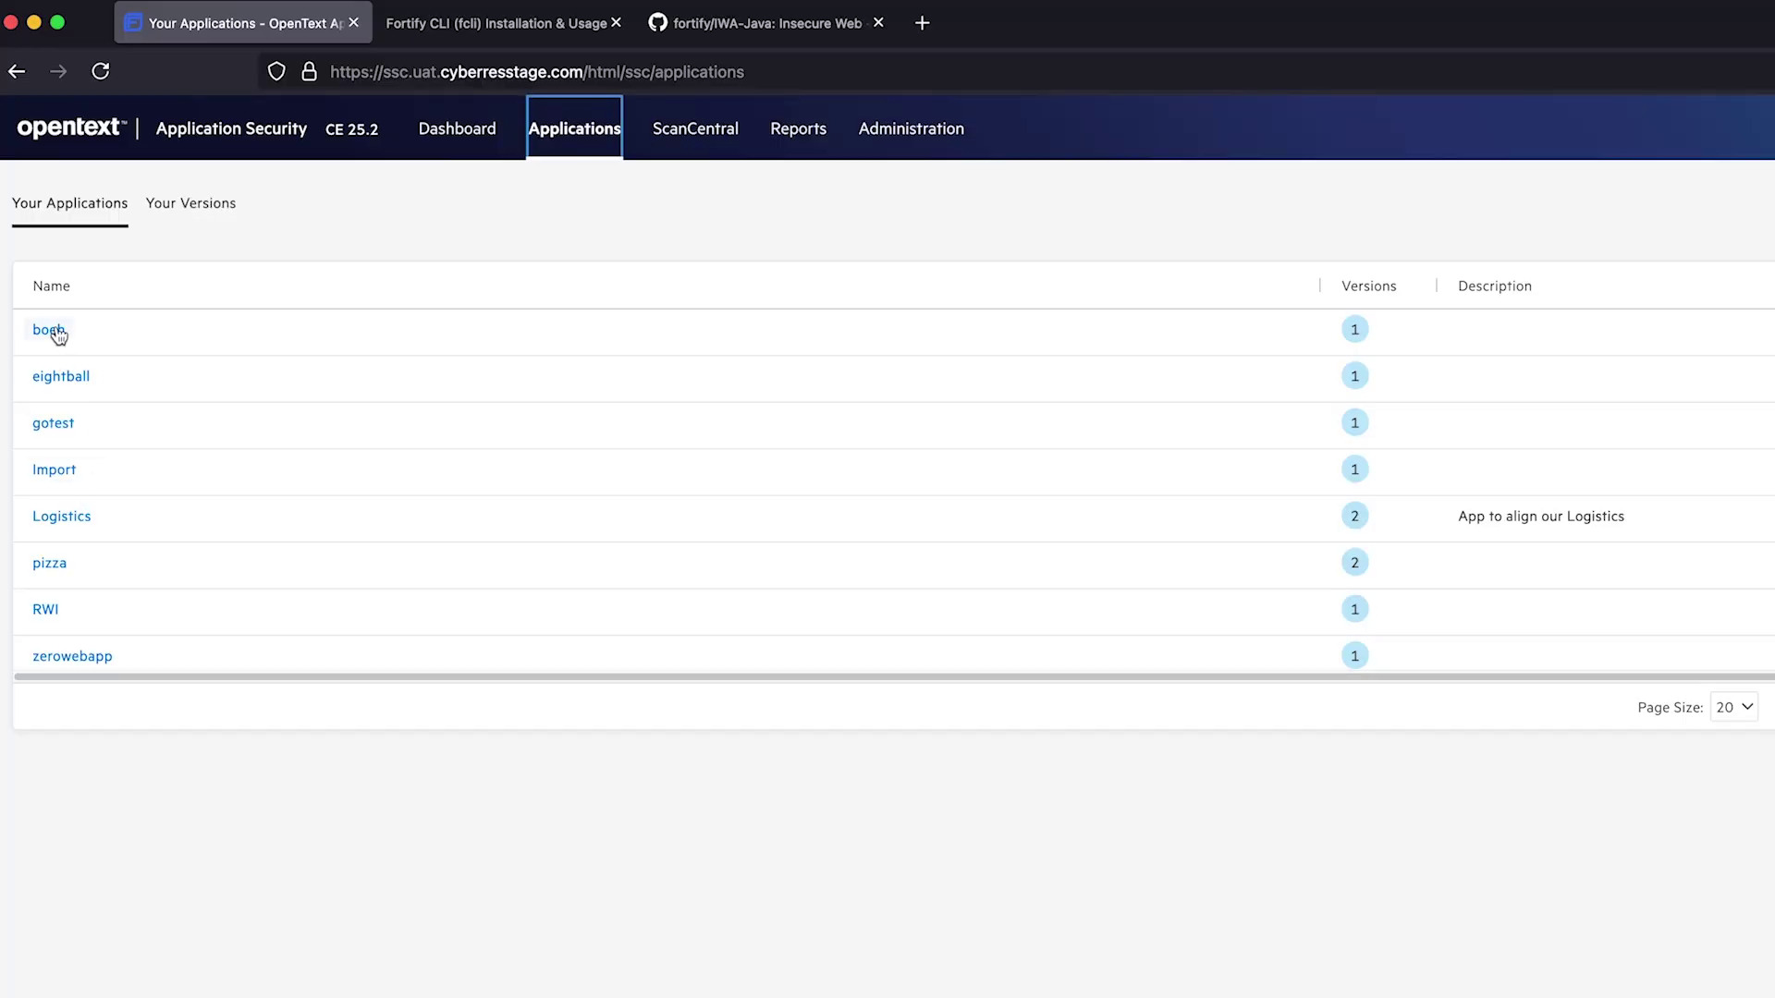
- Open the pizza application's Your Versions list from the Applications page
{"action": "left_click", "coordinate": [49, 564]}
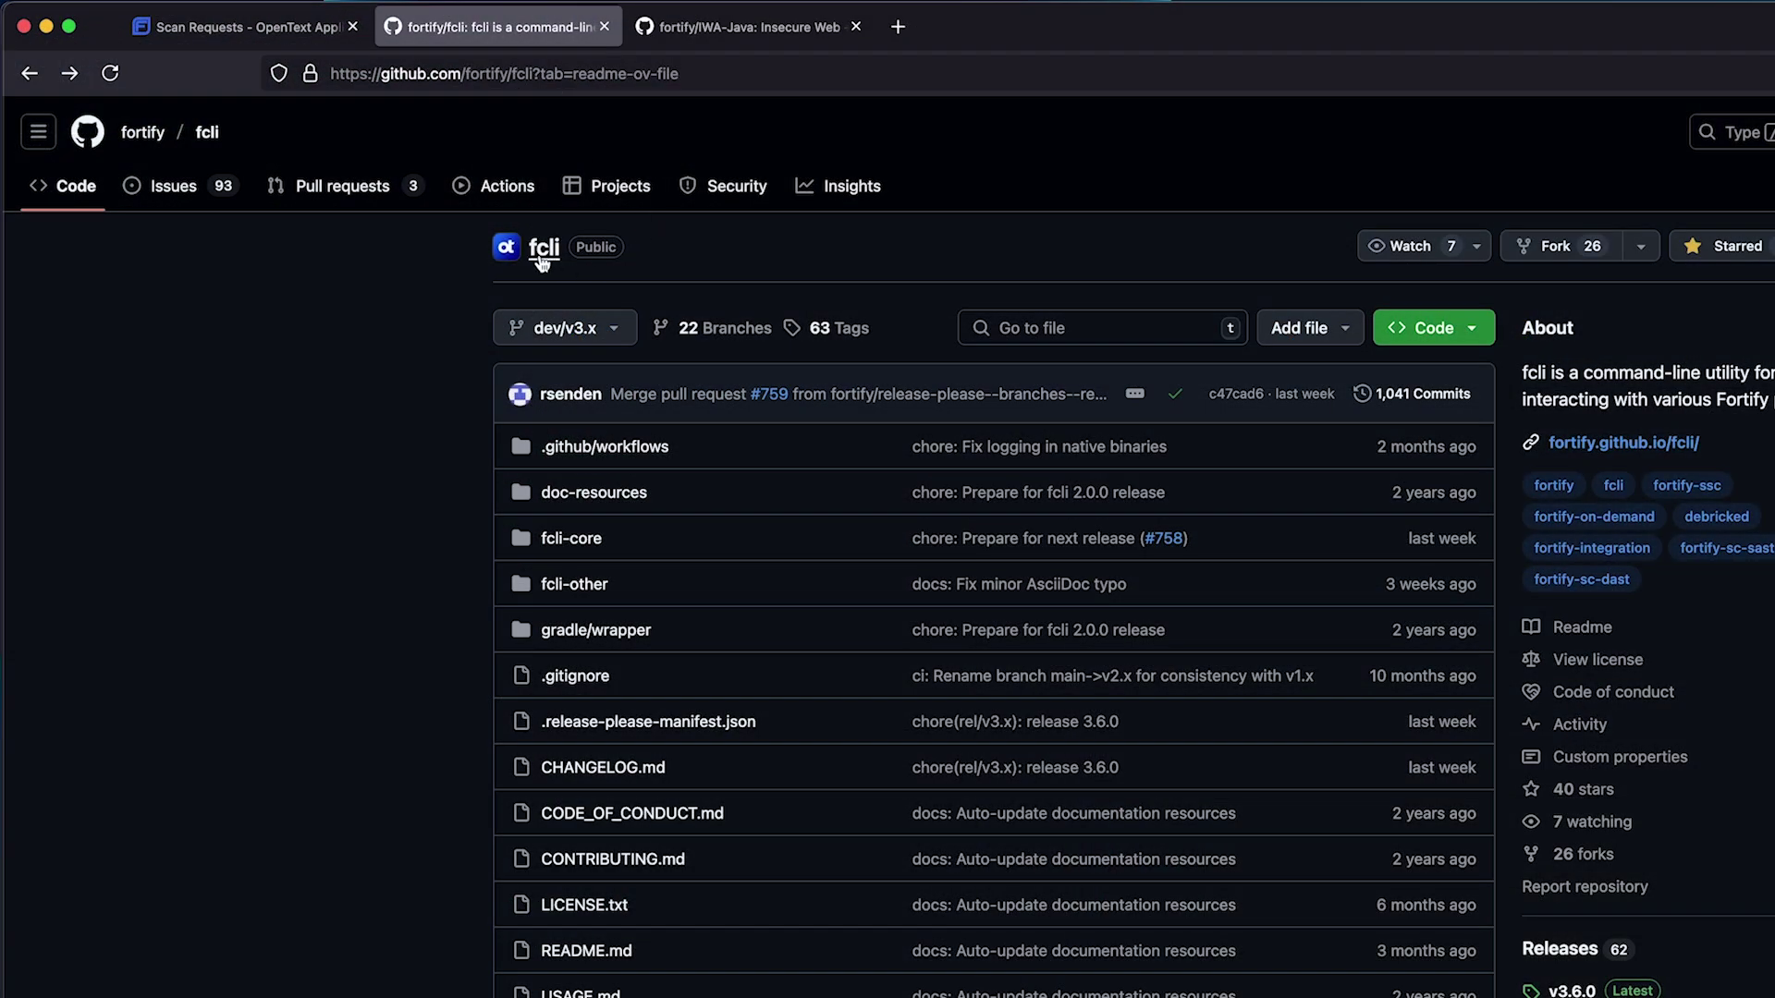
{"action": "scroll", "coordinate": [719, 389], "scroll_direction": "down", "scroll_amount": 5}
{"action": "scroll", "coordinate": [741, 786], "scroll_direction": "down", "scroll_amount": 4}
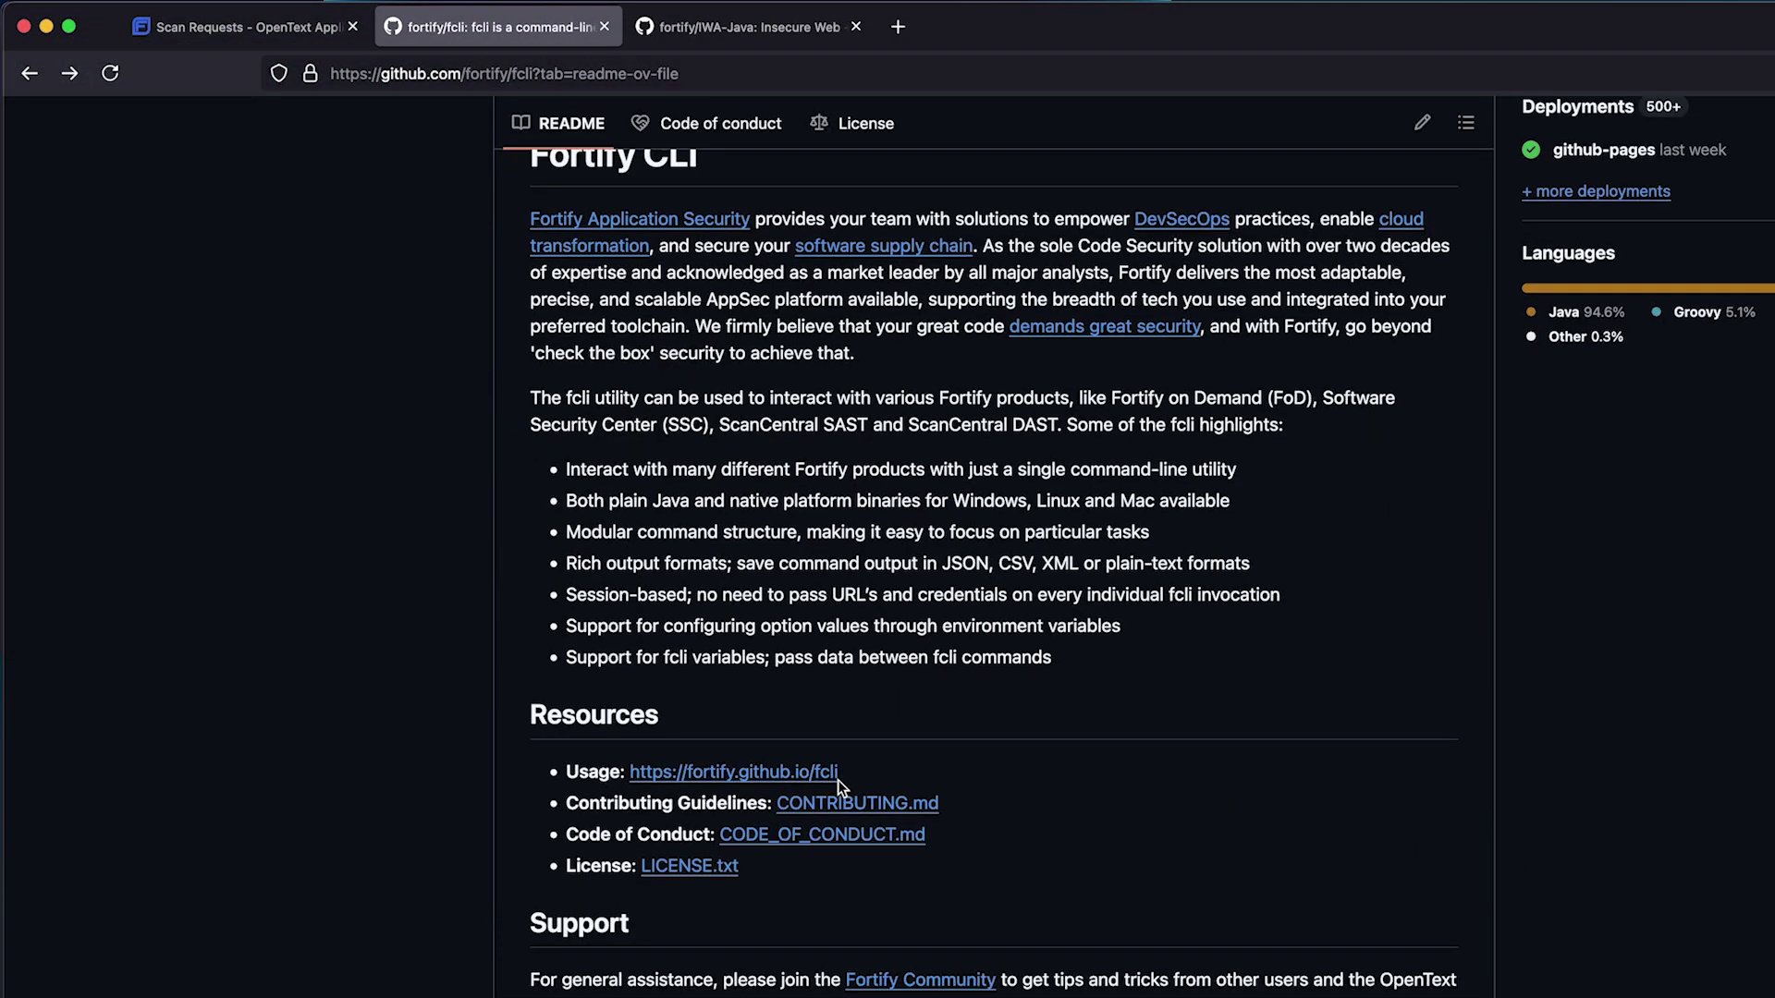